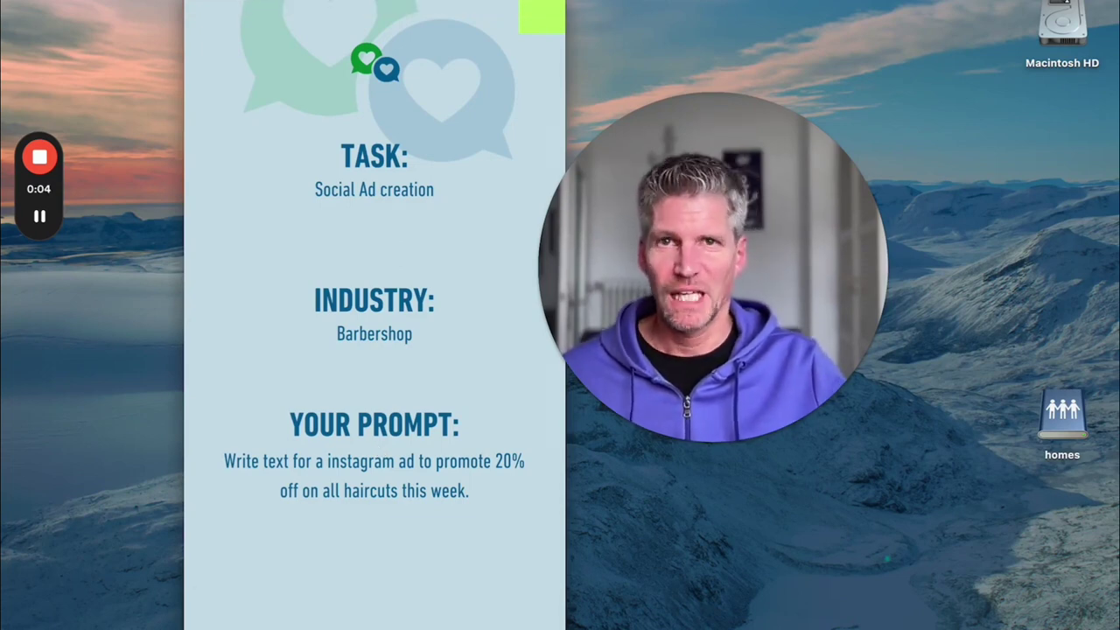
# Rewind the prompt-patterns video to near its start, unmute it, and play it
pyautogui.moveTo(383, 253)
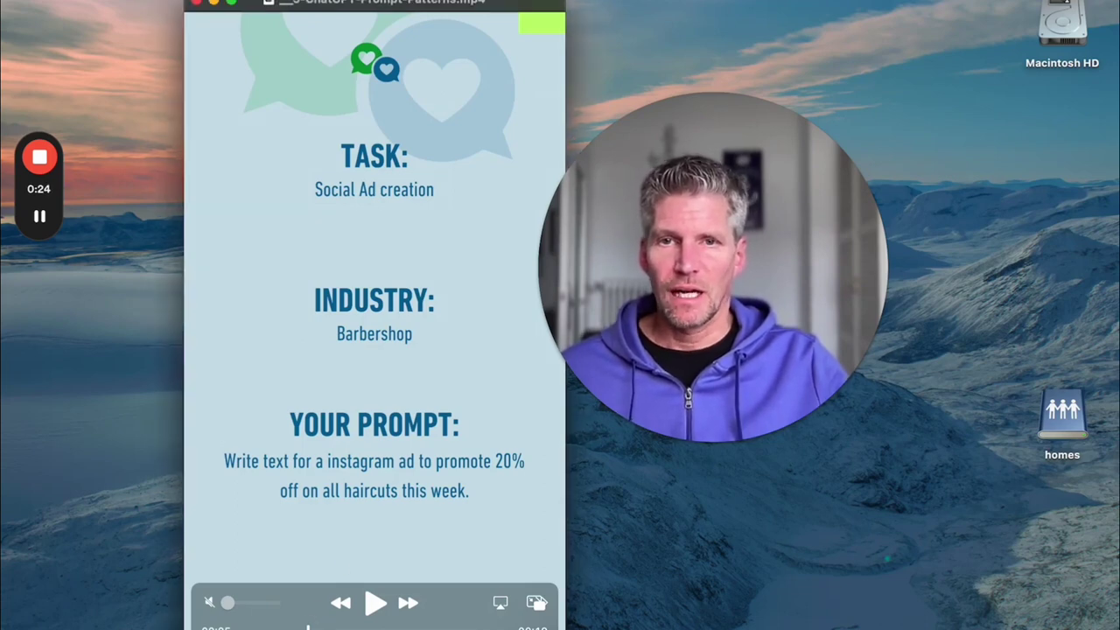
pyautogui.moveTo(308, 627); pyautogui.dragTo(246, 627)
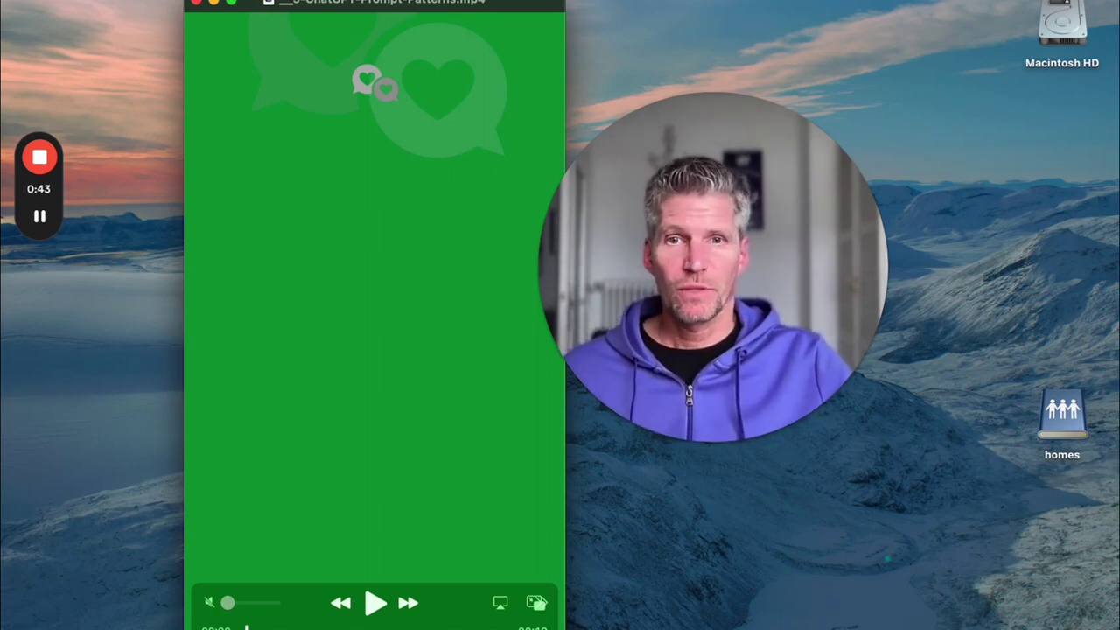
pyautogui.click(210, 603)
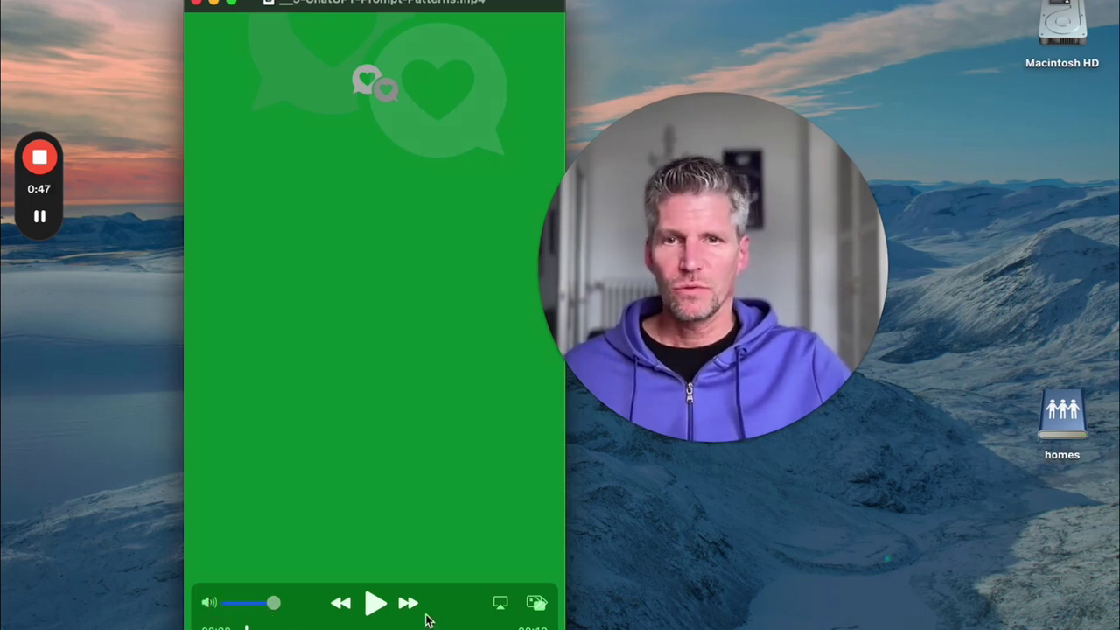
pyautogui.click(375, 609)
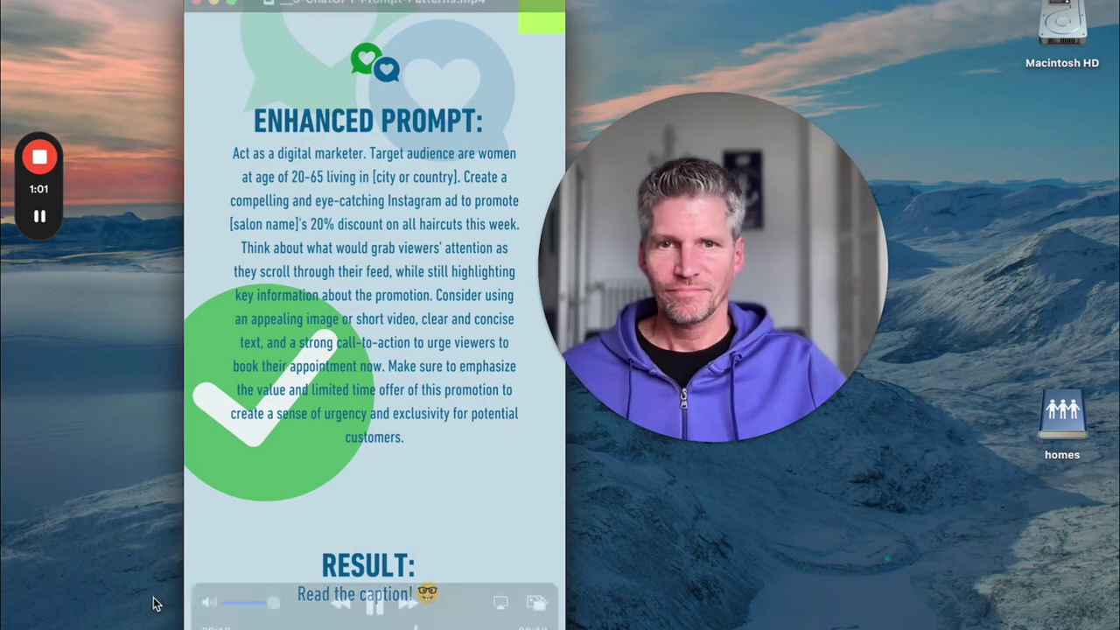
# Lower the volume, scrub to the barbershop prompt slide, and move the controls to reveal the result
pyautogui.moveTo(273, 609)
pyautogui.moveTo(274, 610); pyautogui.dragTo(208, 610)
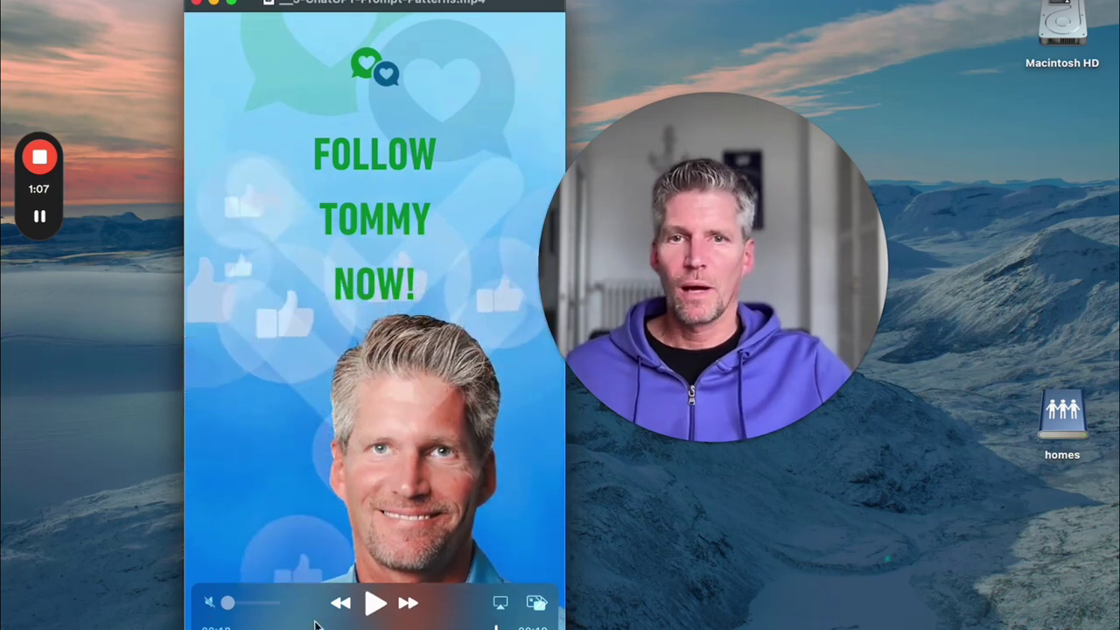
pyautogui.click(287, 625)
pyautogui.moveTo(287, 625); pyautogui.dragTo(312, 626)
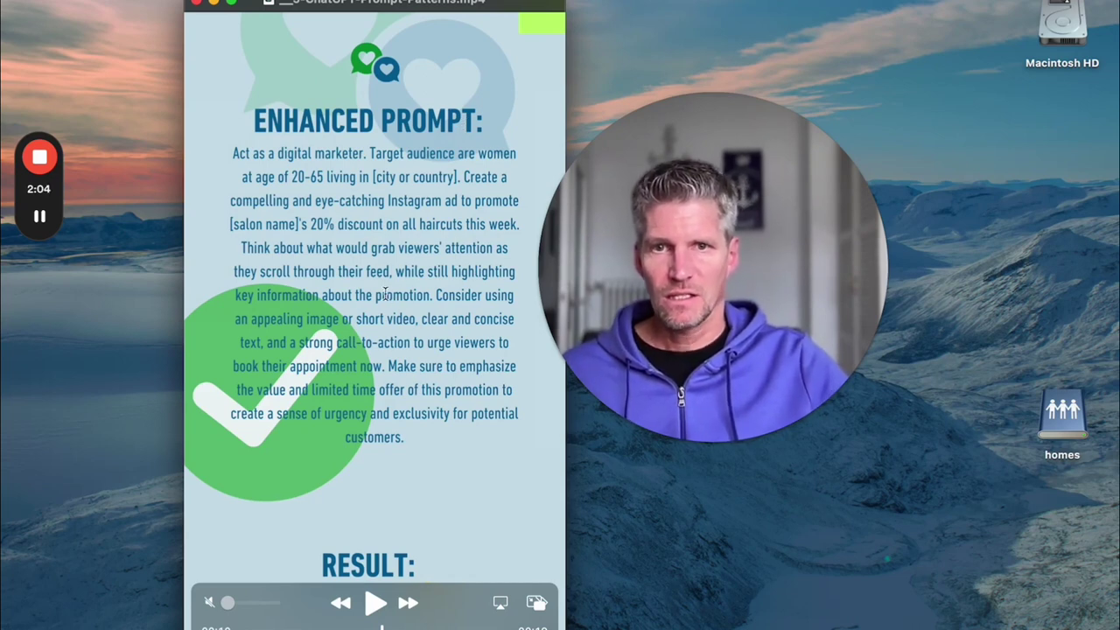
pyautogui.moveTo(444, 602); pyautogui.dragTo(445, 486)
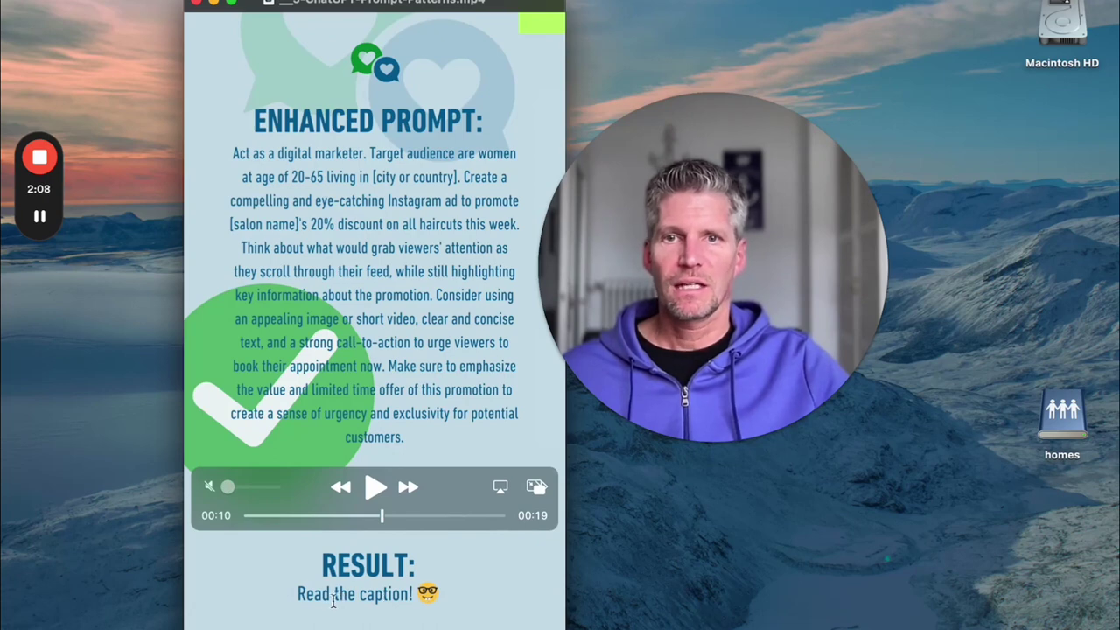
pyautogui.moveTo(436, 478)
pyautogui.mouseDown()
pyautogui.moveTo(434, 517)
pyautogui.moveTo(443, 488)
pyautogui.mouseUp()
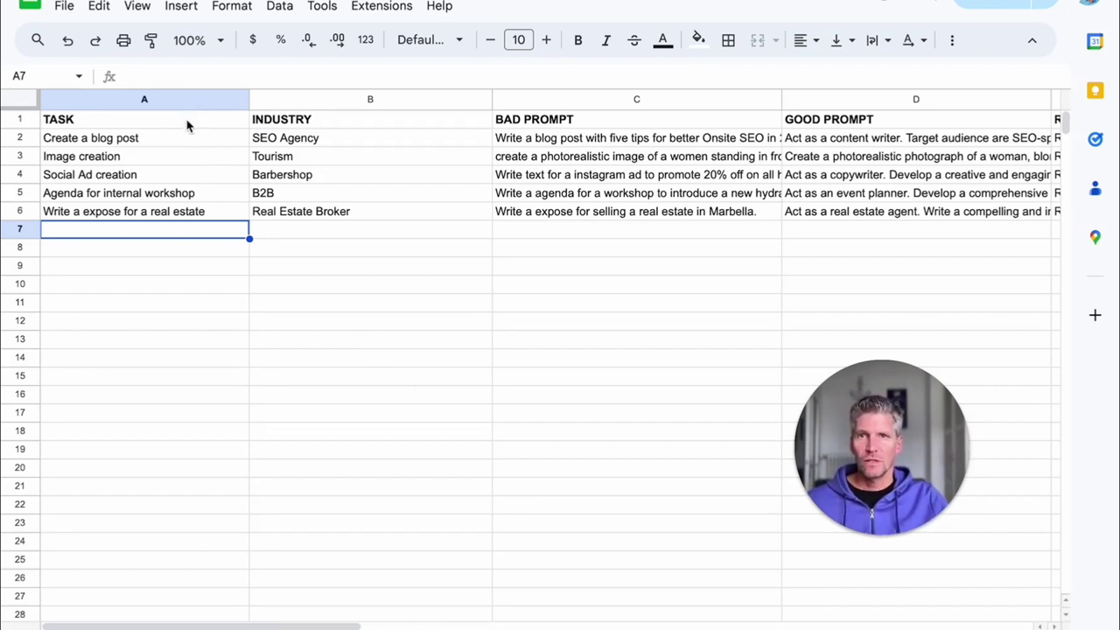
# Go over the TASK, INDUSTRY, BAD PROMPT, GOOD PROMPT and RESULT columns
pyautogui.click(84, 127)
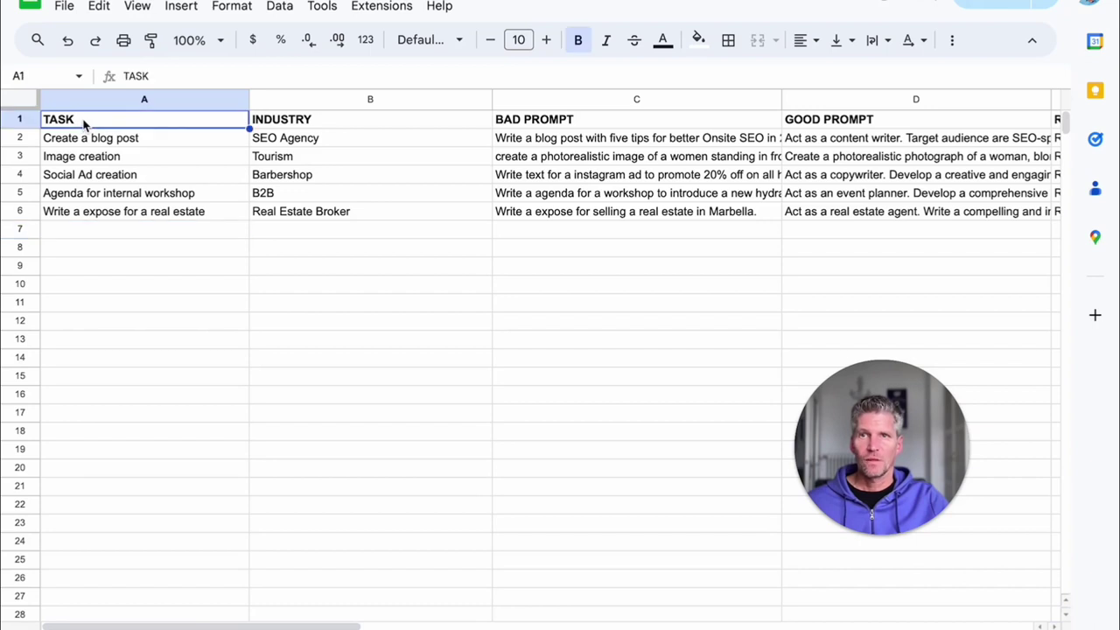
pyautogui.click(389, 119)
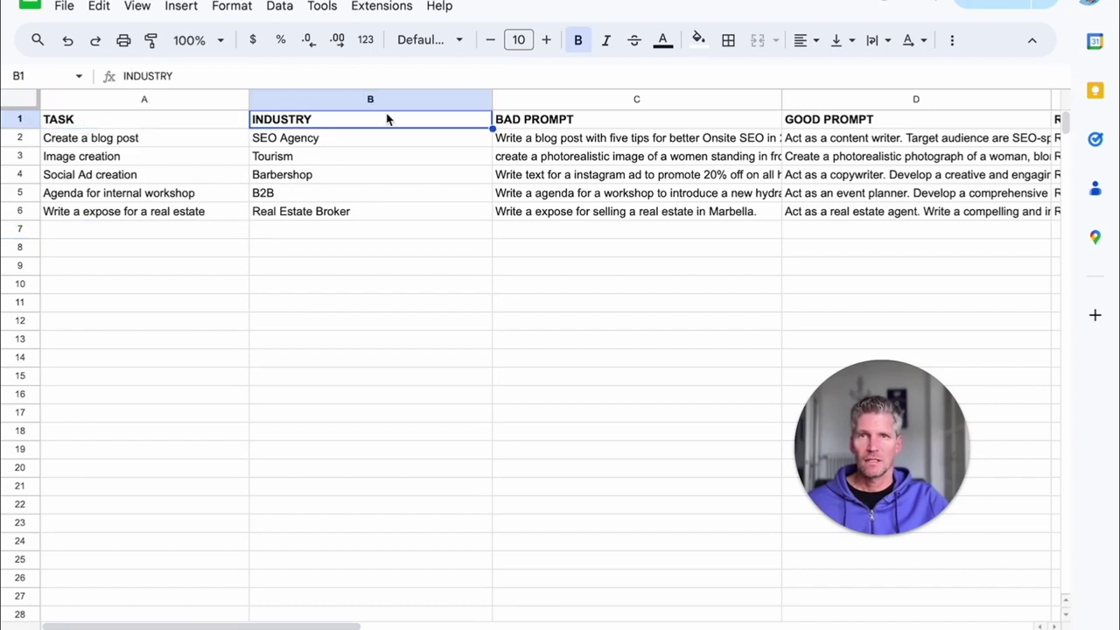
pyautogui.click(567, 123)
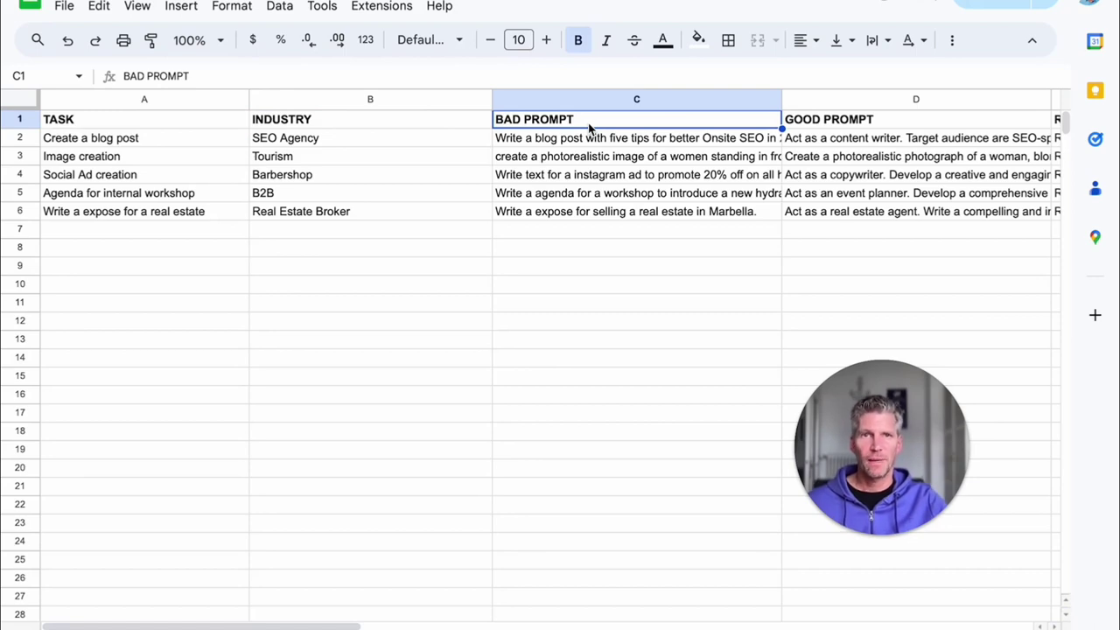
pyautogui.click(869, 130)
pyautogui.hscroll(5, 832, 155)
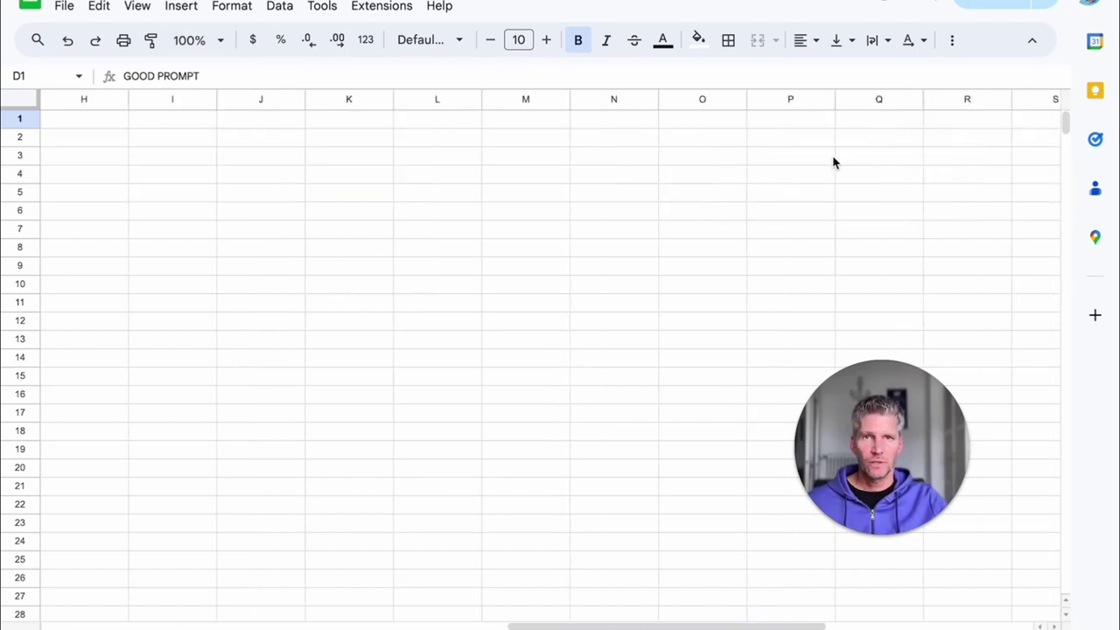
pyautogui.hscroll(-5, 832, 161)
pyautogui.click(873, 129)
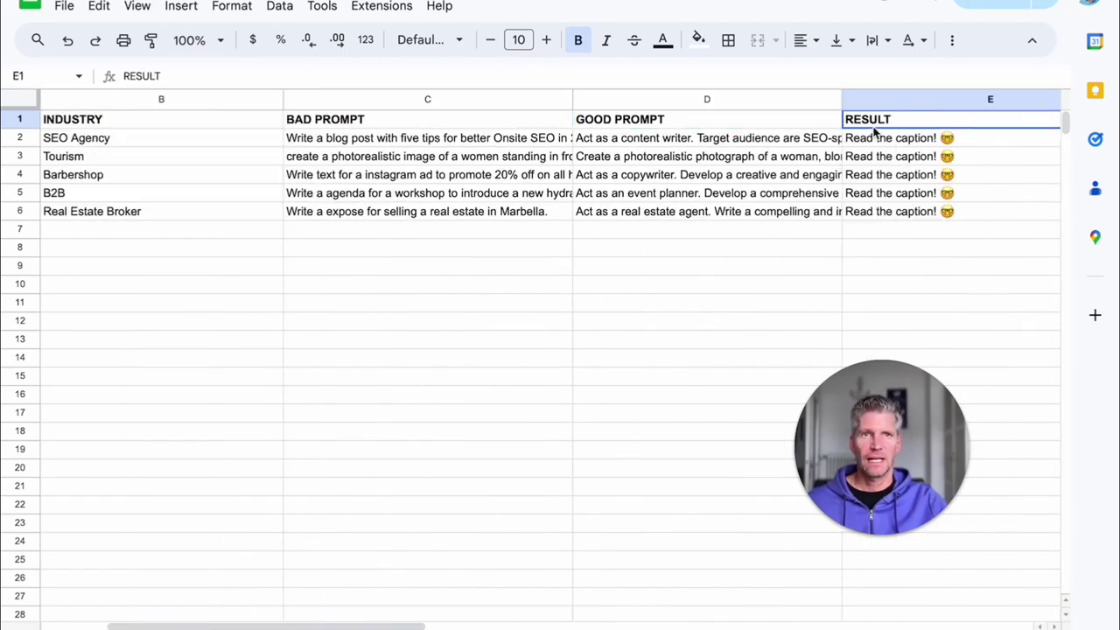
pyautogui.hscroll(-2, 854, 151)
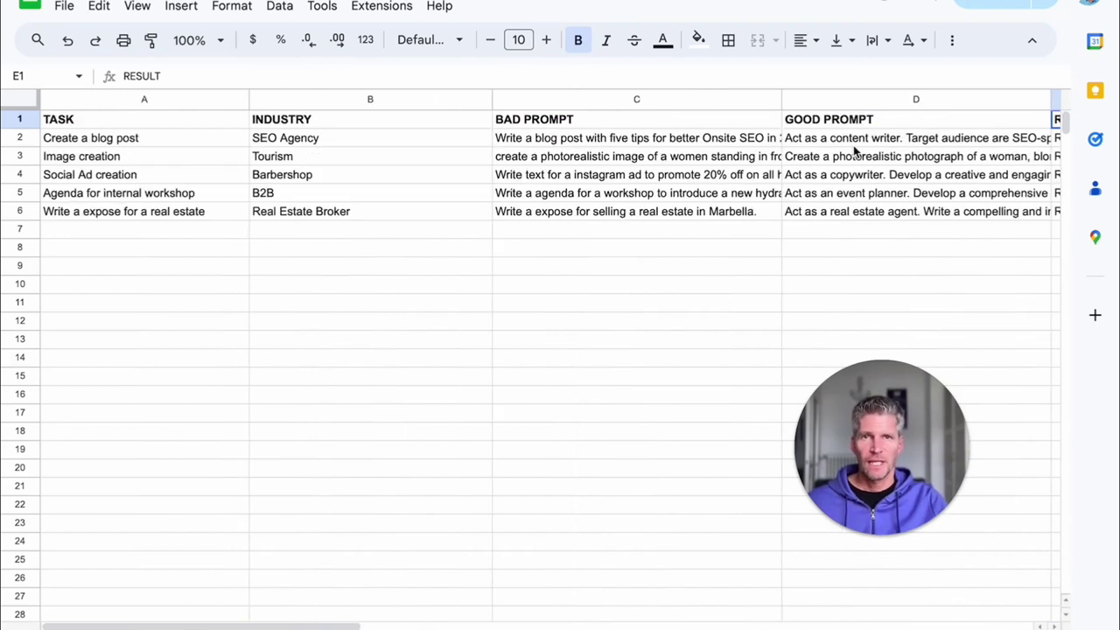
# Look at the blog post row, then select the full Barbershop bad prompt text in C4
pyautogui.click(206, 140)
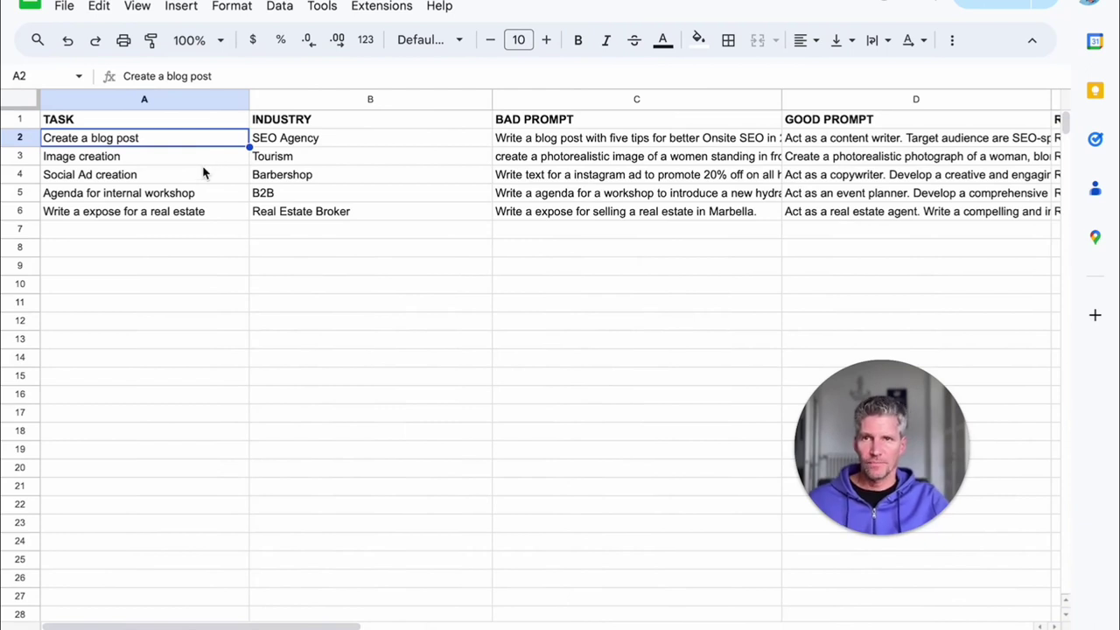
pyautogui.click(175, 234)
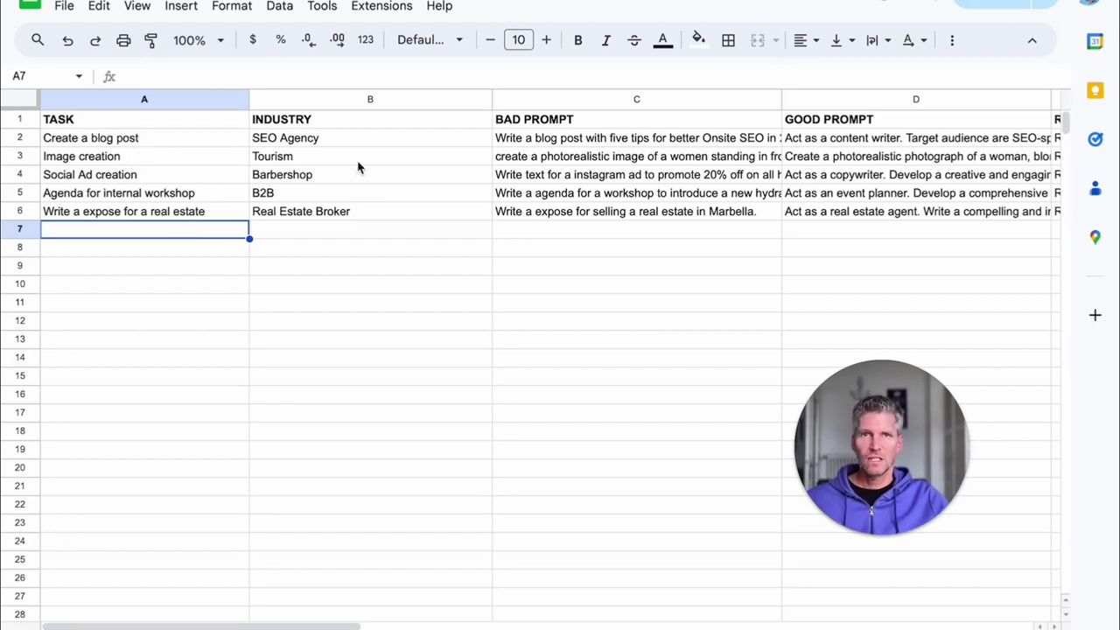
pyautogui.click(509, 140)
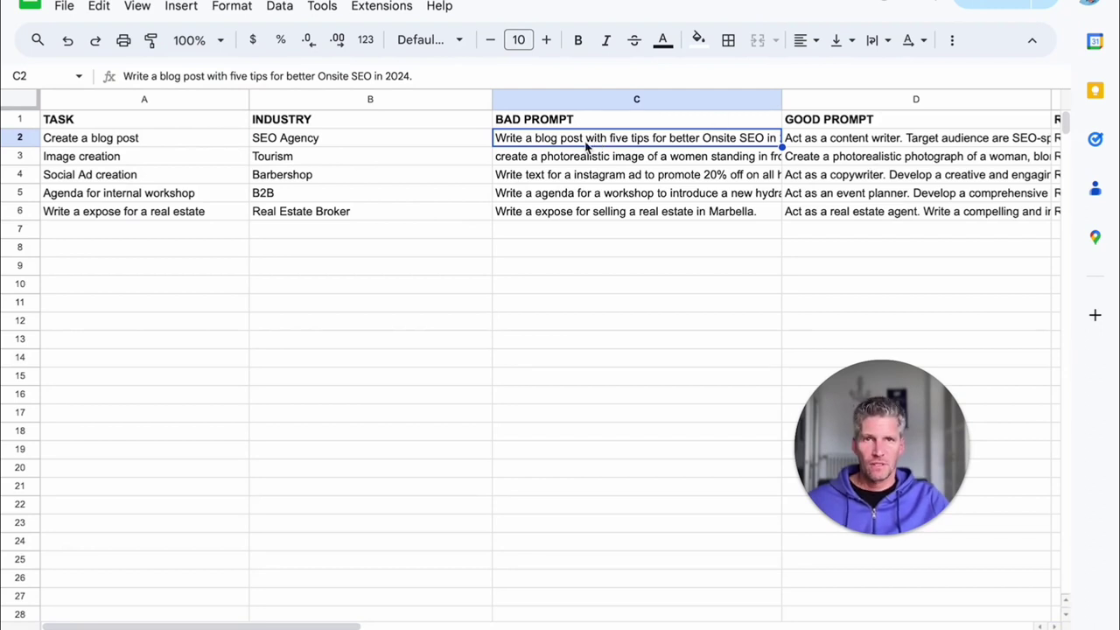
pyautogui.click(287, 182)
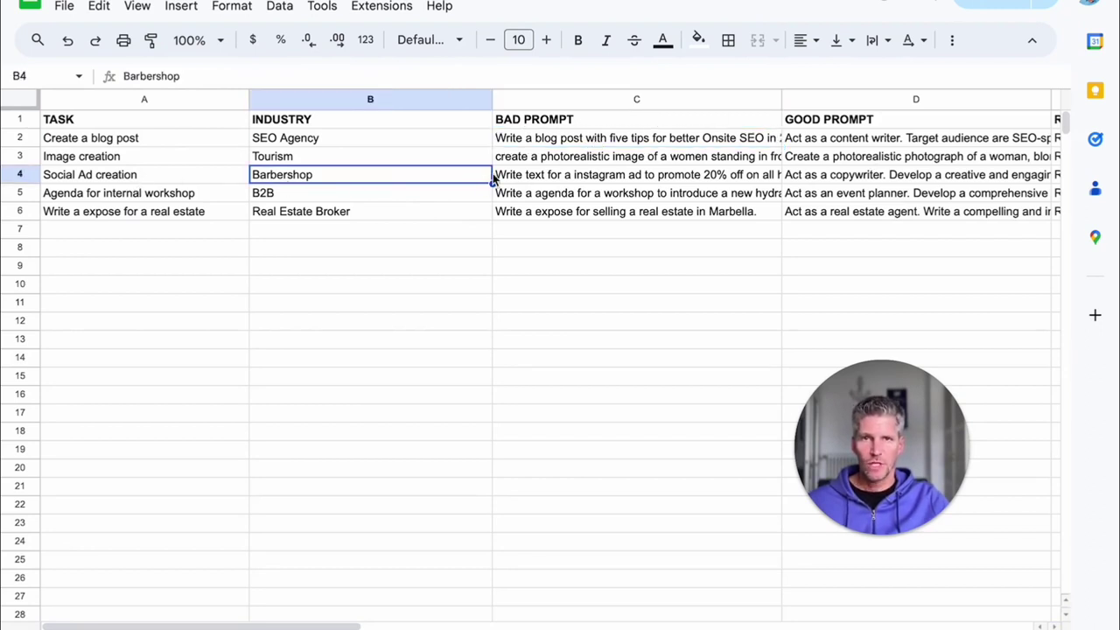
pyautogui.click(525, 179)
pyautogui.moveTo(481, 77); pyautogui.dragTo(112, 79)
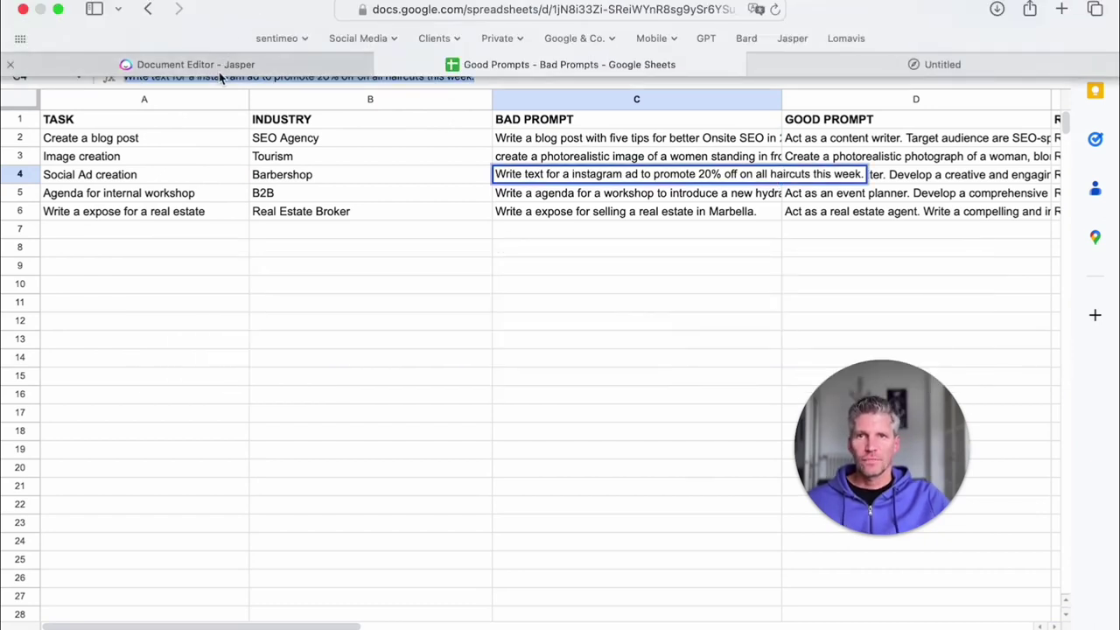
# Run Jasper's prompt enhancer on the pasted barbershop prompt and select the enhanced text
pyautogui.click(219, 72)
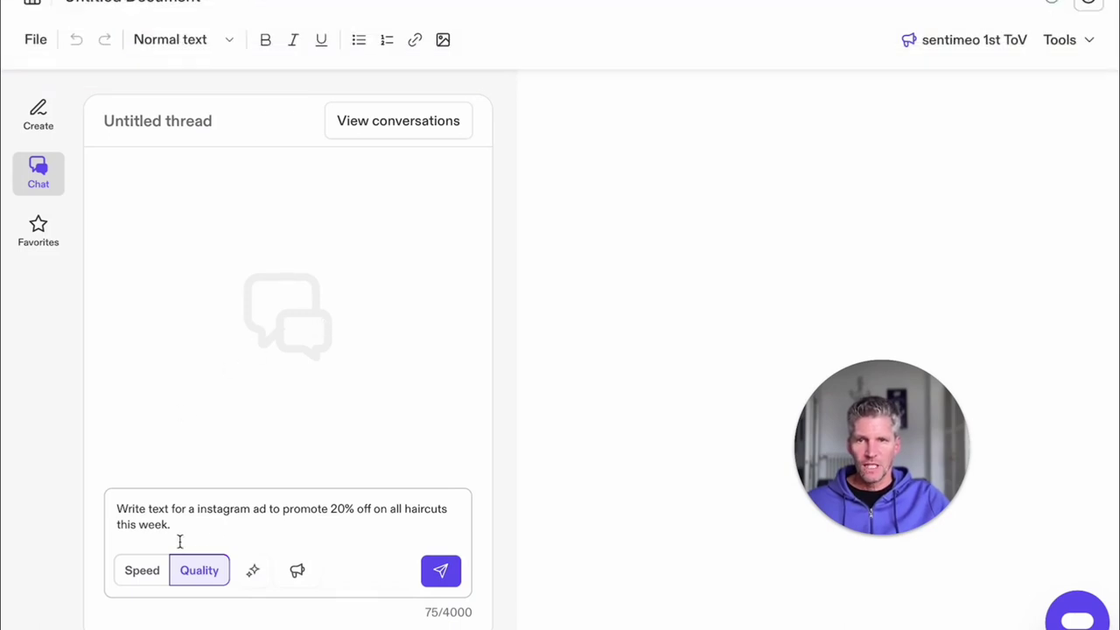
pyautogui.moveTo(178, 526); pyautogui.dragTo(93, 491)
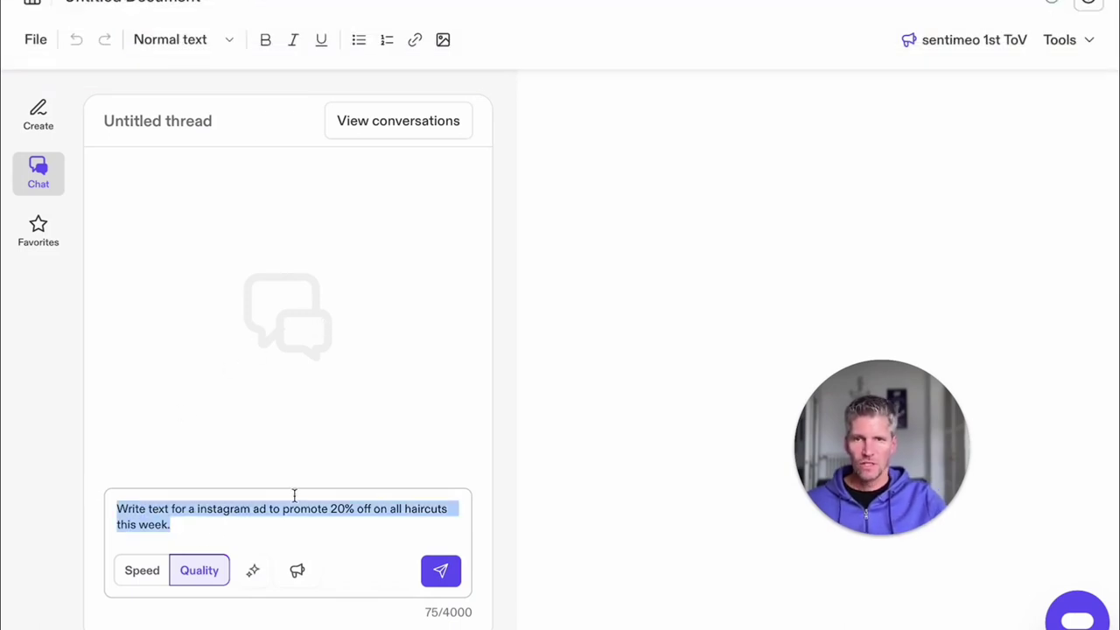
pyautogui.click(329, 537)
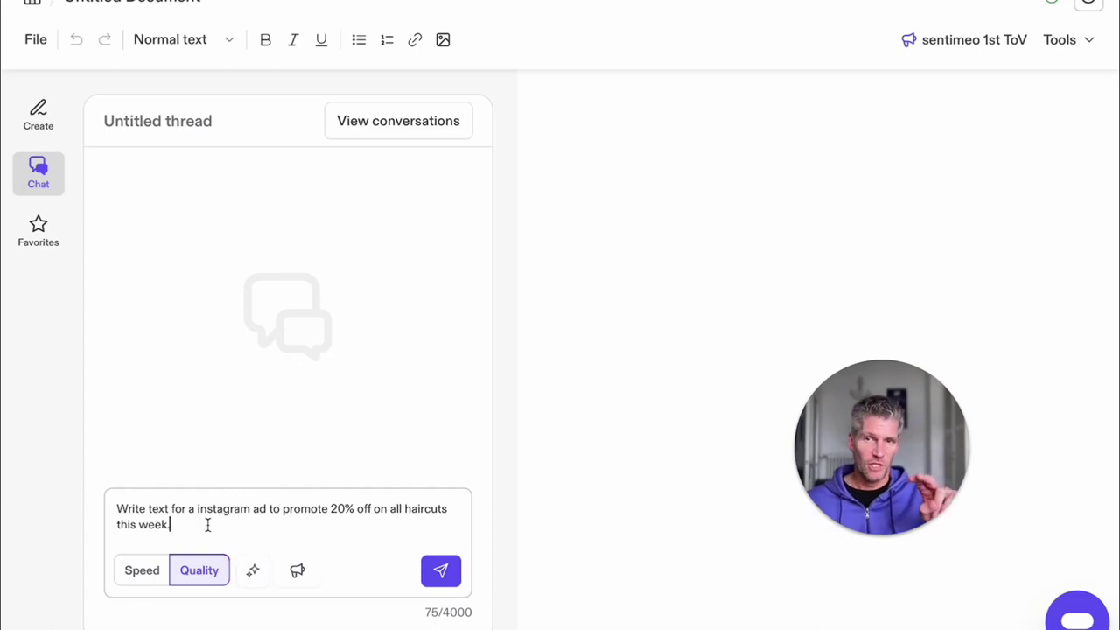
pyautogui.click(254, 577)
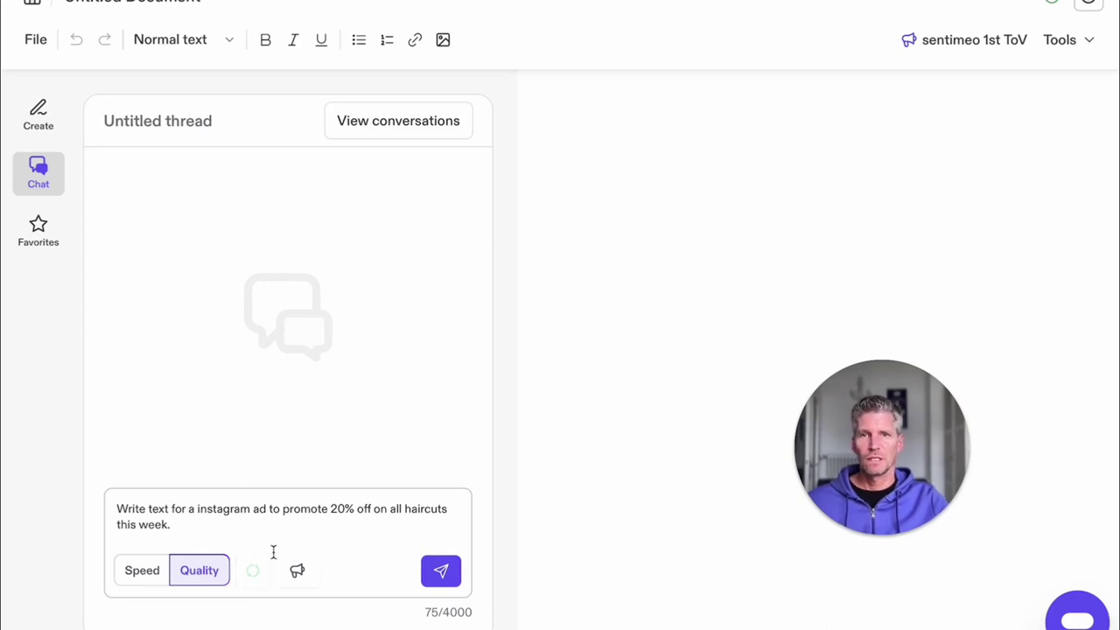
pyautogui.scroll(-1, 350, 499)
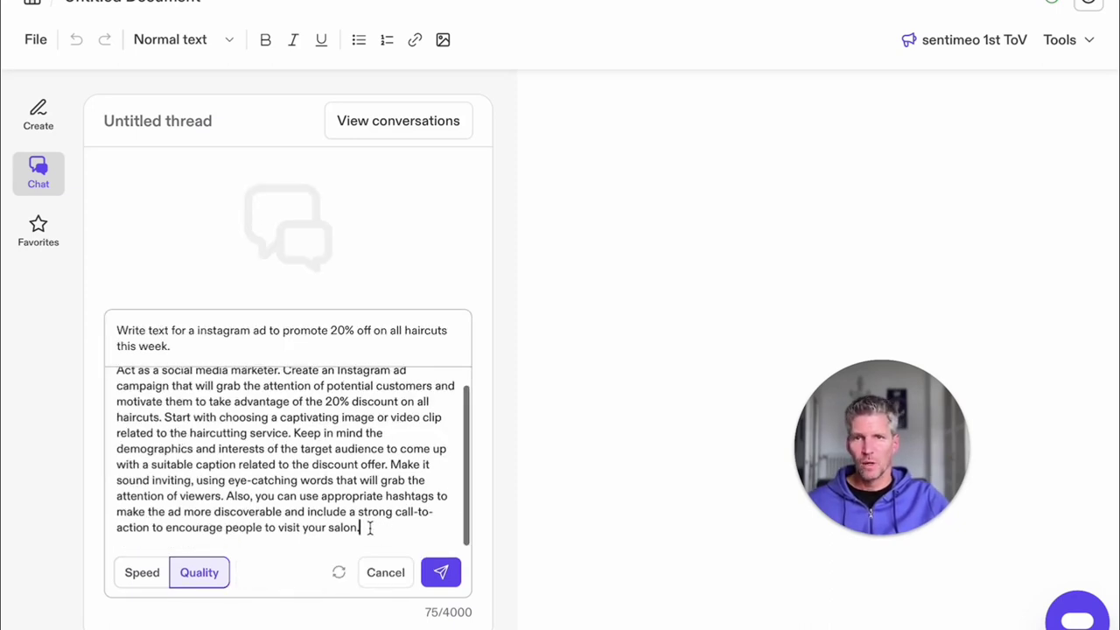
pyautogui.moveTo(358, 528); pyautogui.dragTo(90, 348)
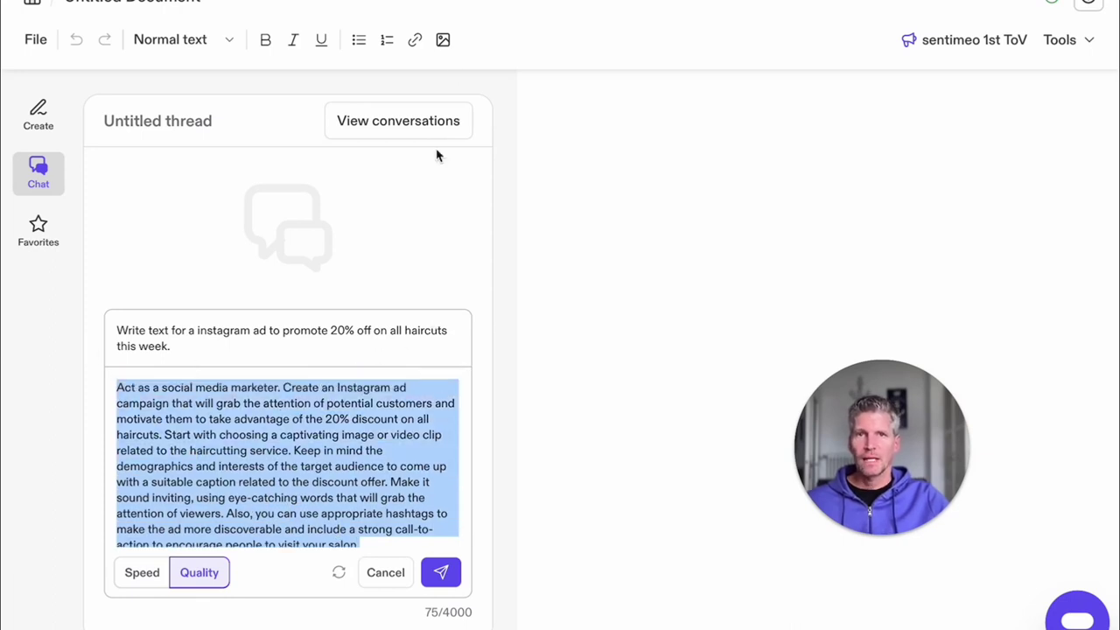
# Paste the enhanced social-media-marketer prompt into the GOOD PROMPT cell D4
pyautogui.moveTo(514, 7)
pyautogui.click(510, 63)
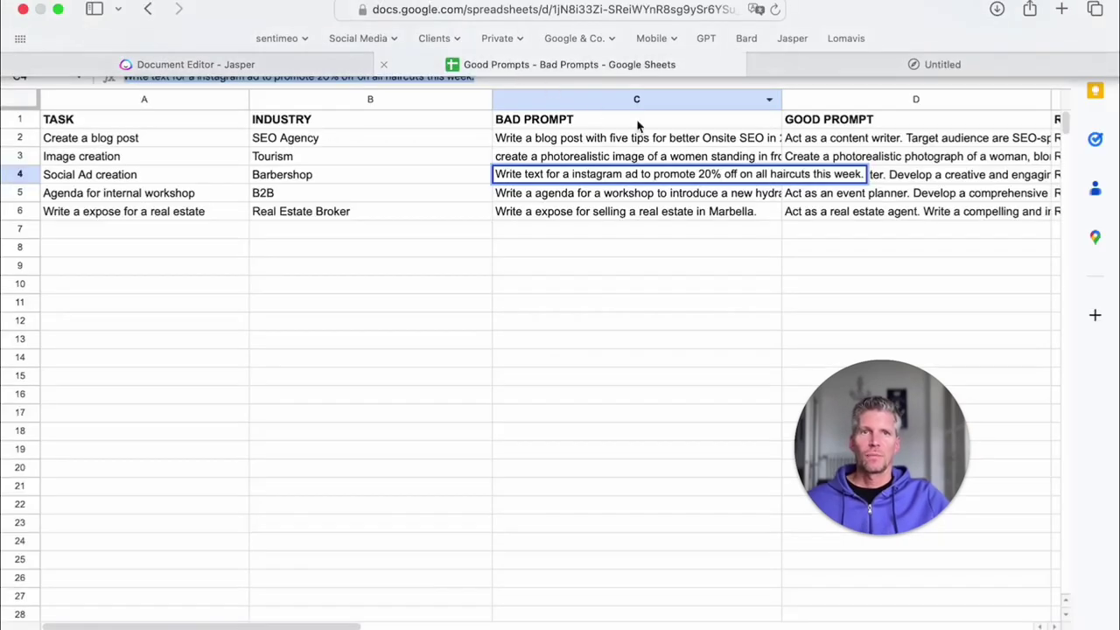
pyautogui.click(895, 175)
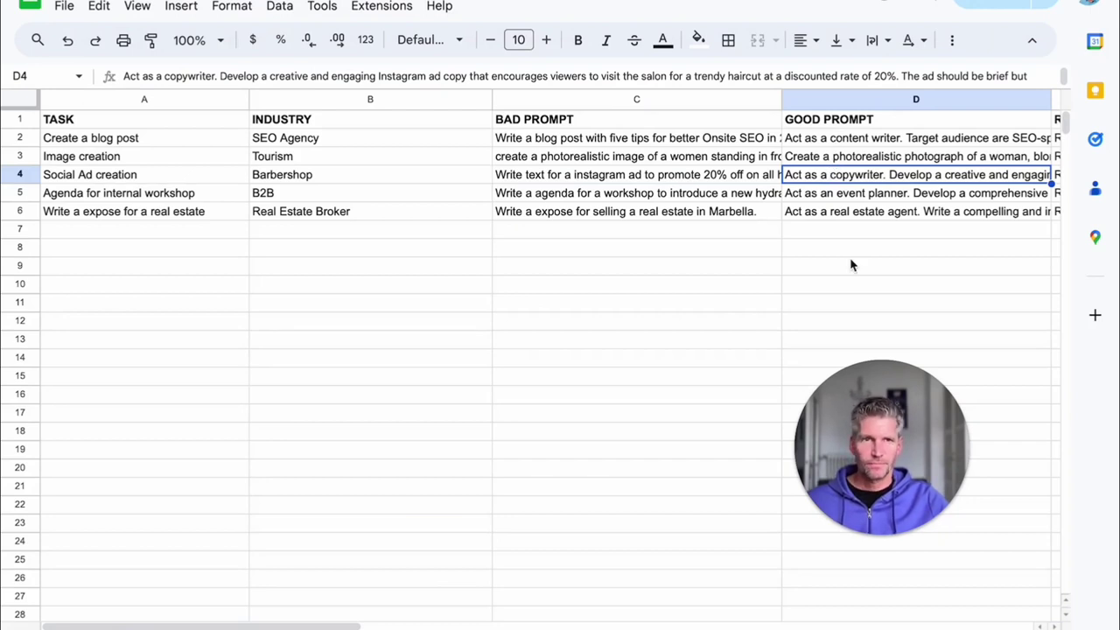
pyautogui.hotkey('ctrl', 'v')
pyautogui.click(815, 235)
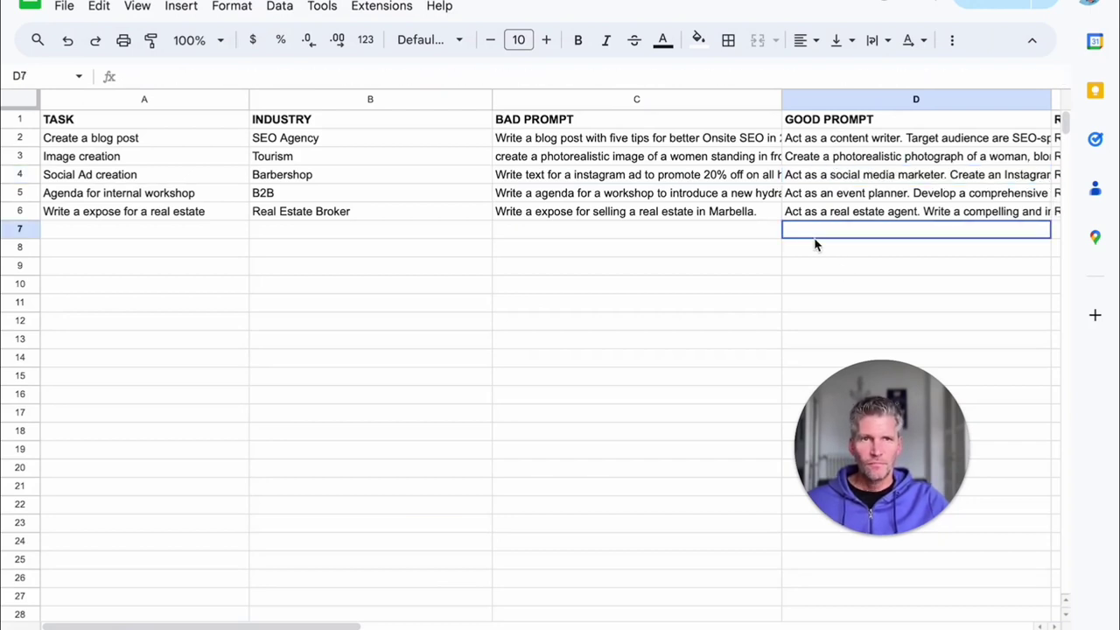
pyautogui.click(138, 244)
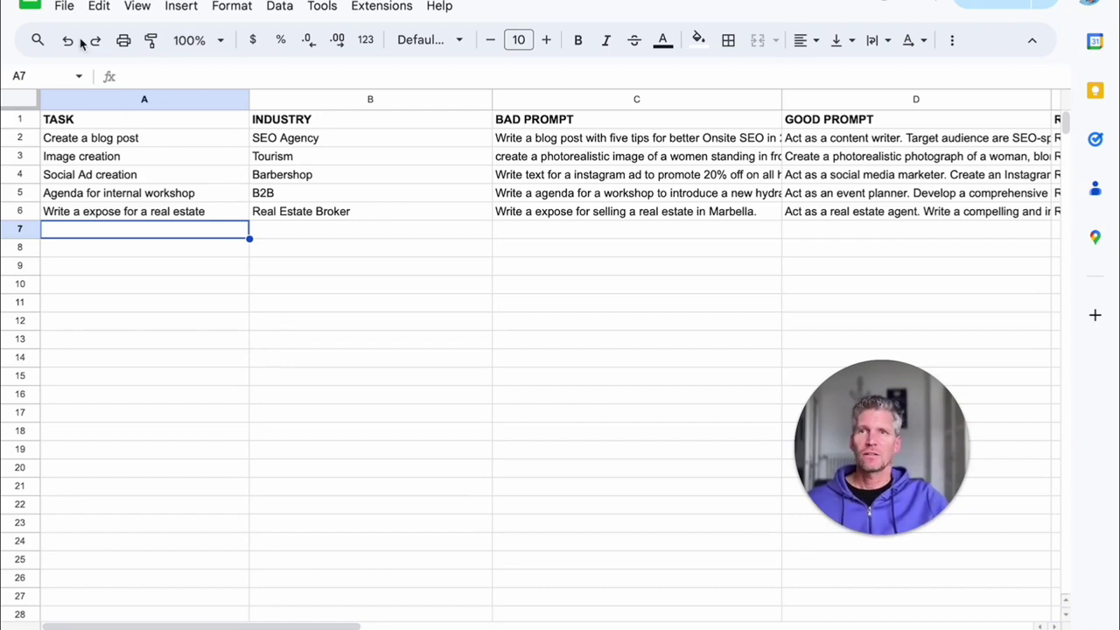
pyautogui.click(65, 10)
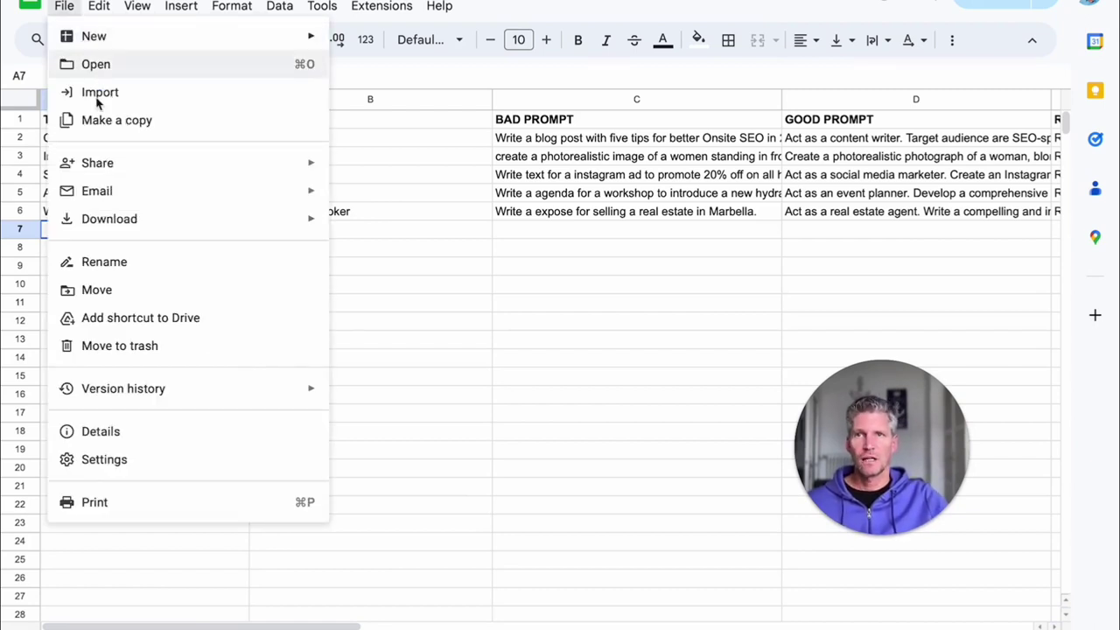
pyautogui.moveTo(158, 230)
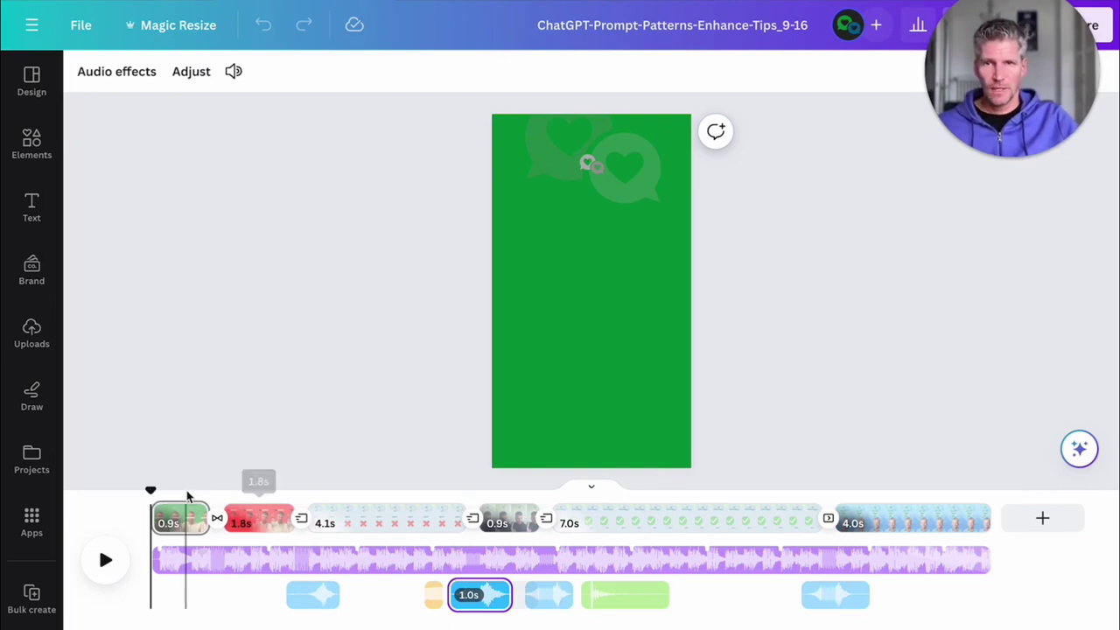
# Scrub the reel through its clips and enhanced prompt slide, stopping on the TASK / INDUSTRY page
pyautogui.moveTo(151, 491); pyautogui.dragTo(329, 500)
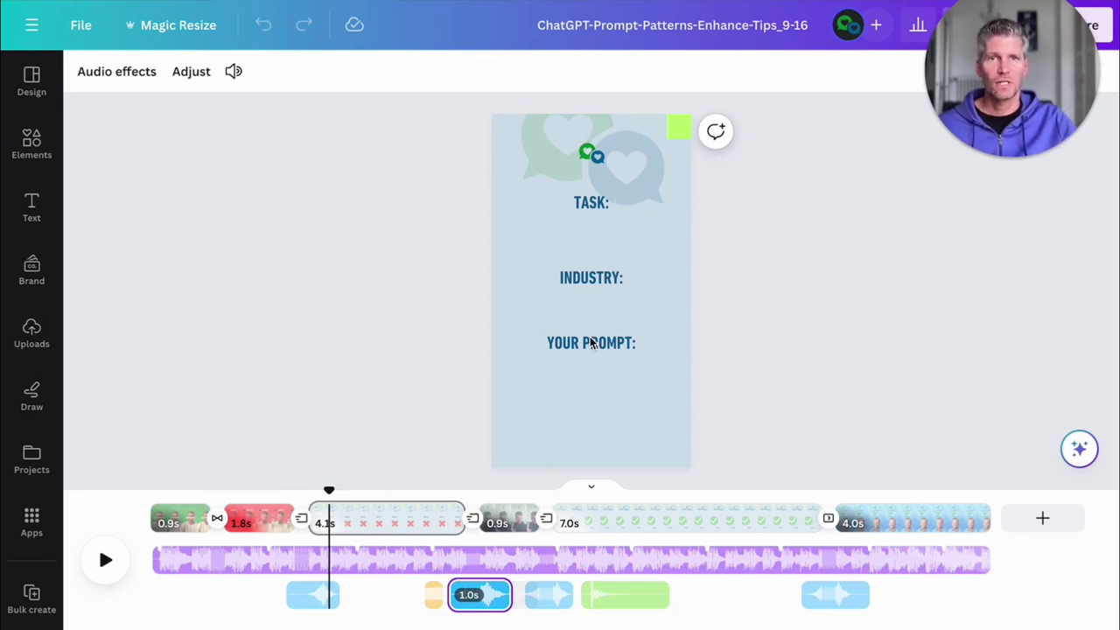
pyautogui.click(512, 499)
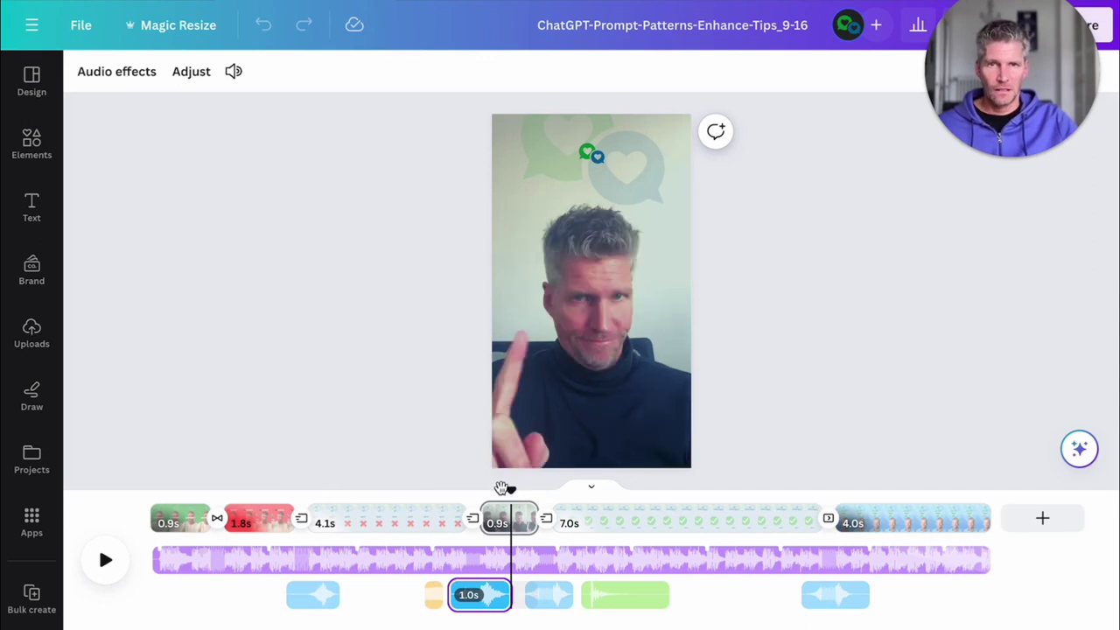
pyautogui.moveTo(509, 490)
pyautogui.mouseDown()
pyautogui.moveTo(487, 493)
pyautogui.moveTo(535, 492)
pyautogui.moveTo(516, 491)
pyautogui.mouseUp()
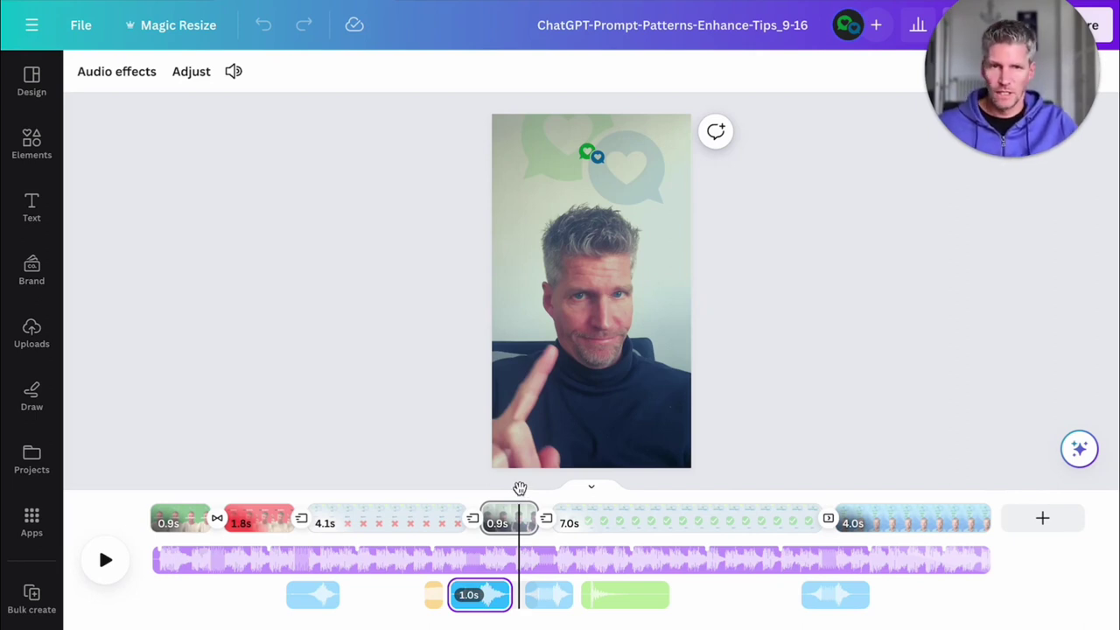
pyautogui.moveTo(519, 487); pyautogui.dragTo(655, 493)
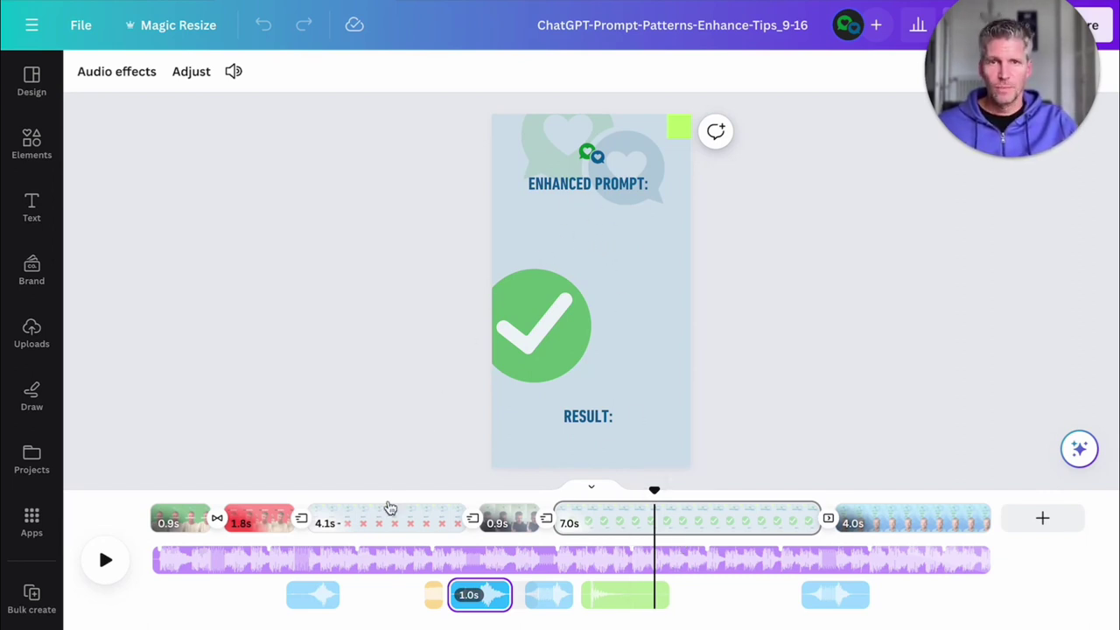
pyautogui.click(387, 511)
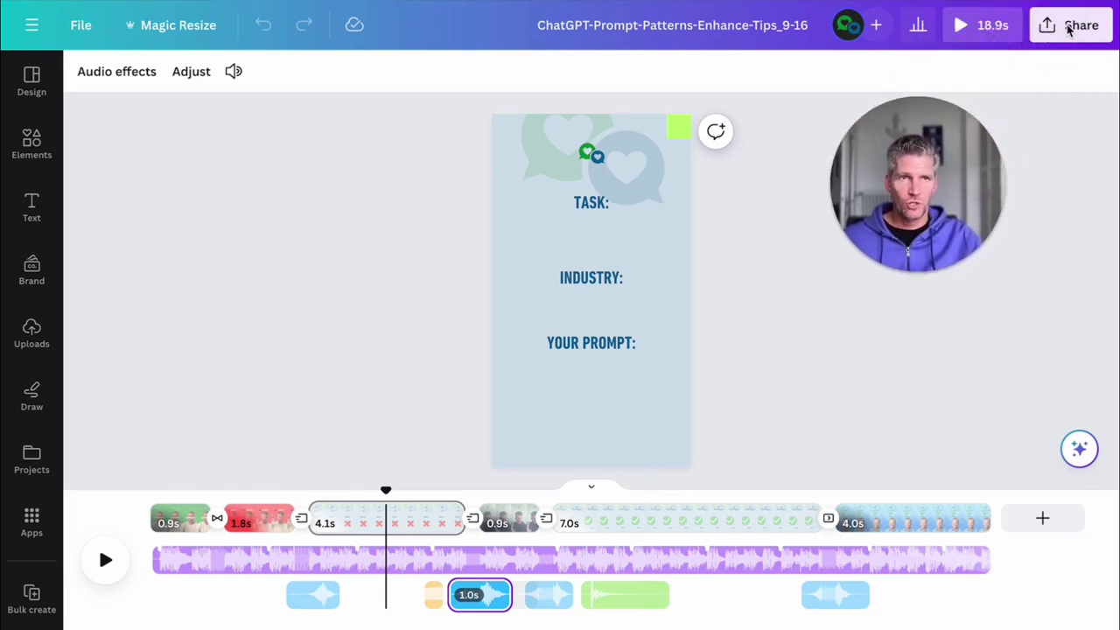
# Look at the reel's Download settings from the Share menu
pyautogui.click(1071, 30)
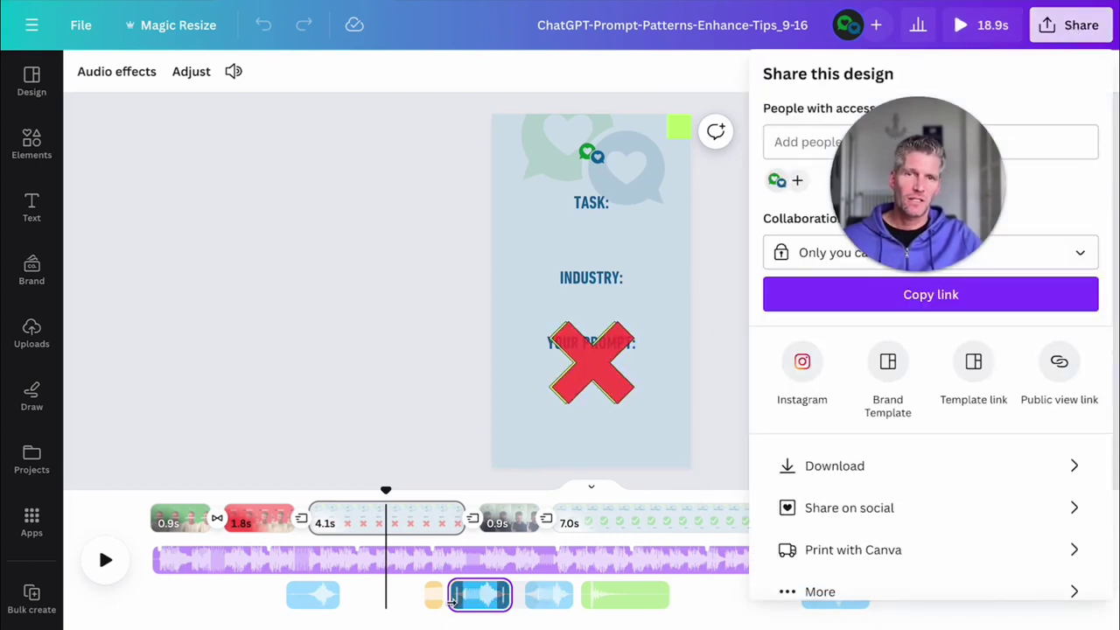
pyautogui.moveTo(306, 595)
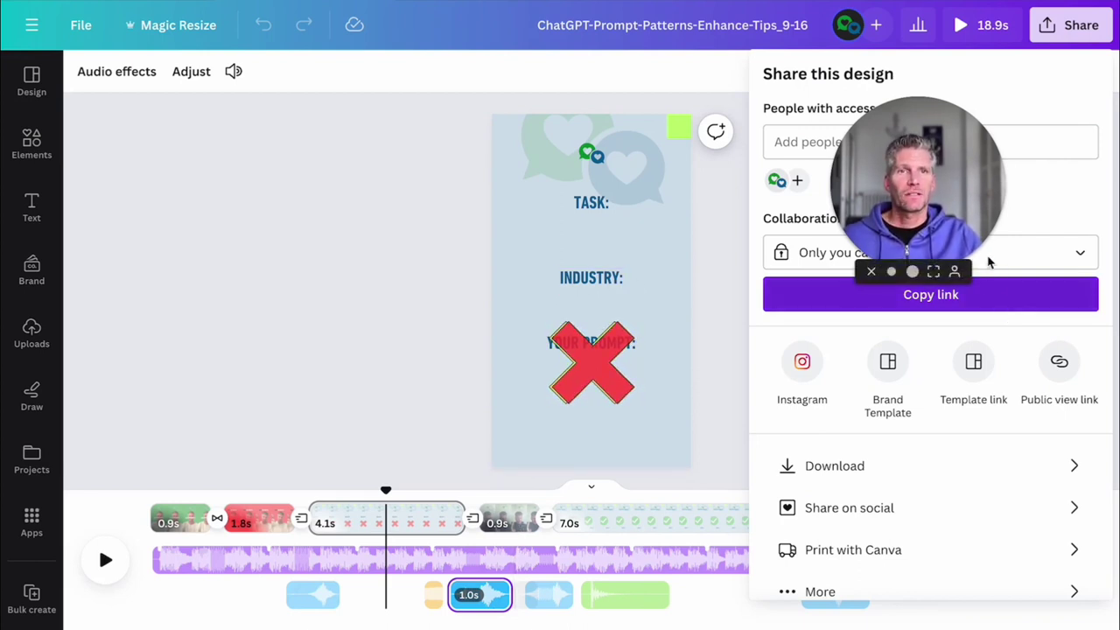
pyautogui.click(840, 465)
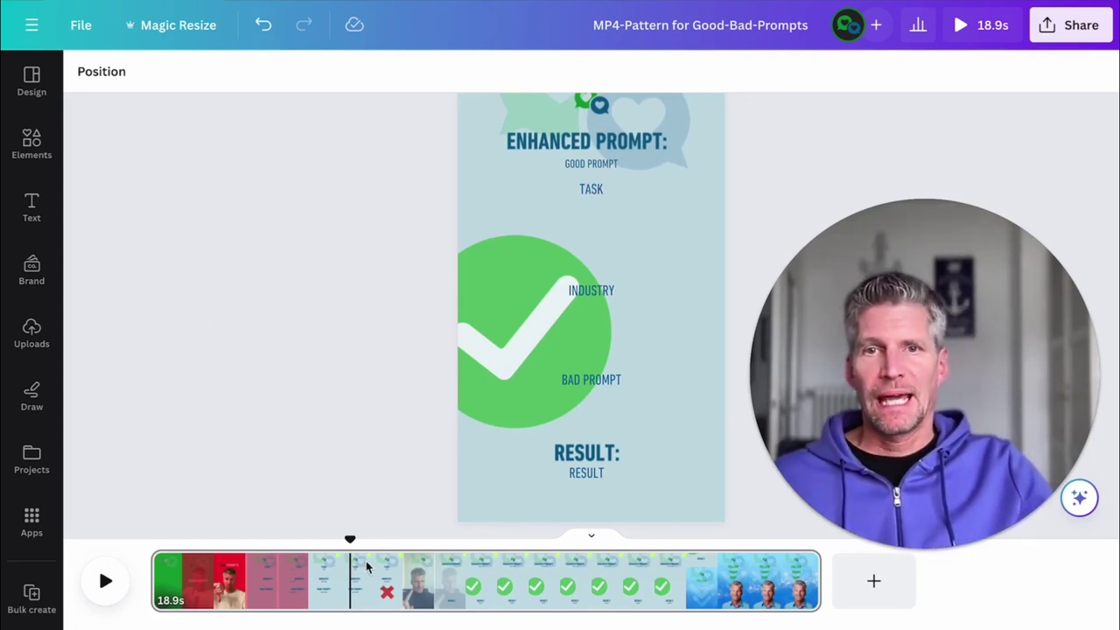
# Return to the TASK / INDUSTRY page and turn on Show timing for the INDUSTRY text
pyautogui.moveTo(349, 542); pyautogui.dragTo(322, 541)
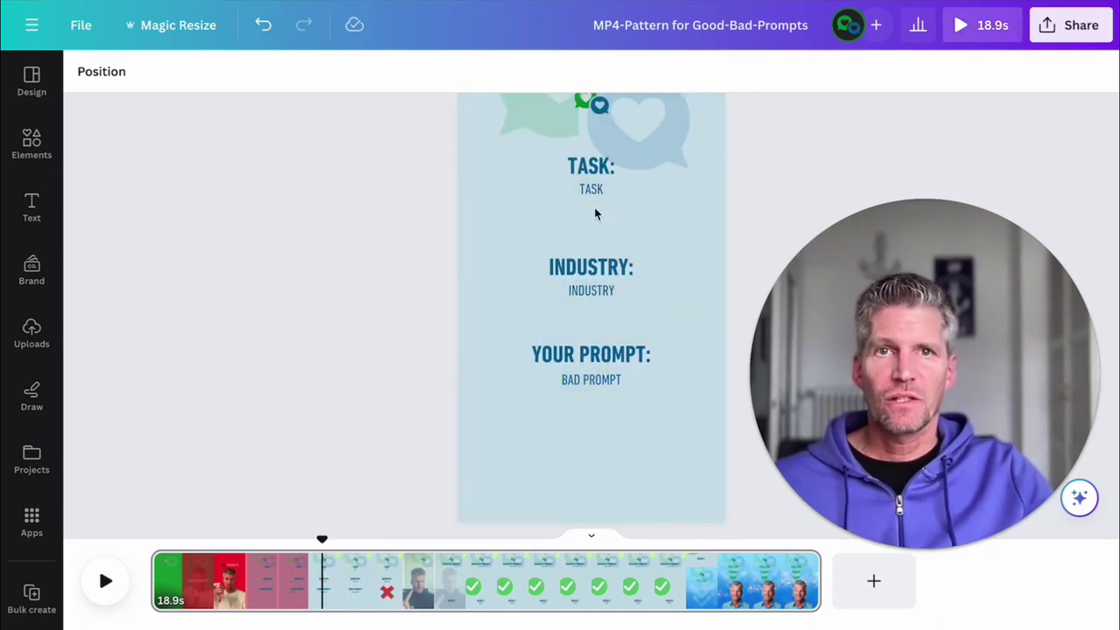
pyautogui.click(593, 190)
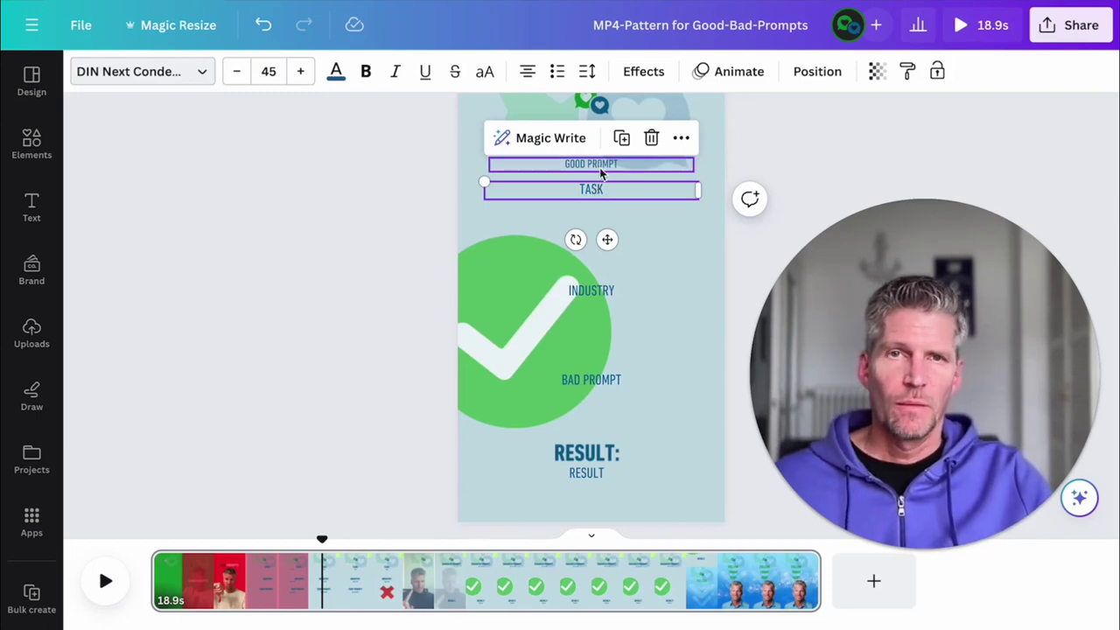
pyautogui.click(600, 168)
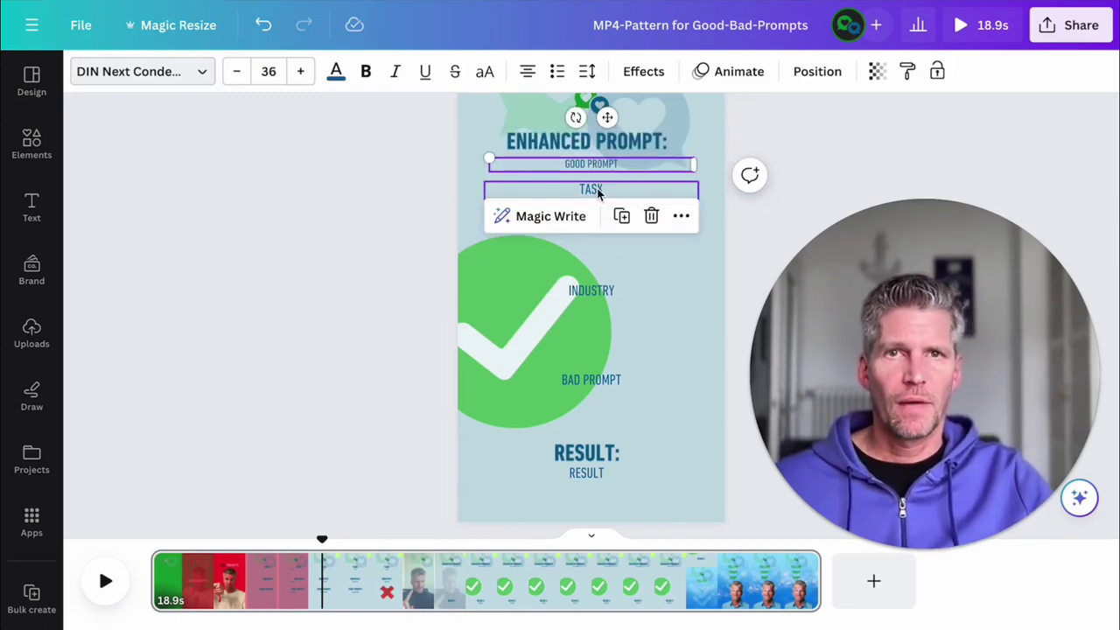
pyautogui.click(598, 193)
pyautogui.rightClick(588, 296)
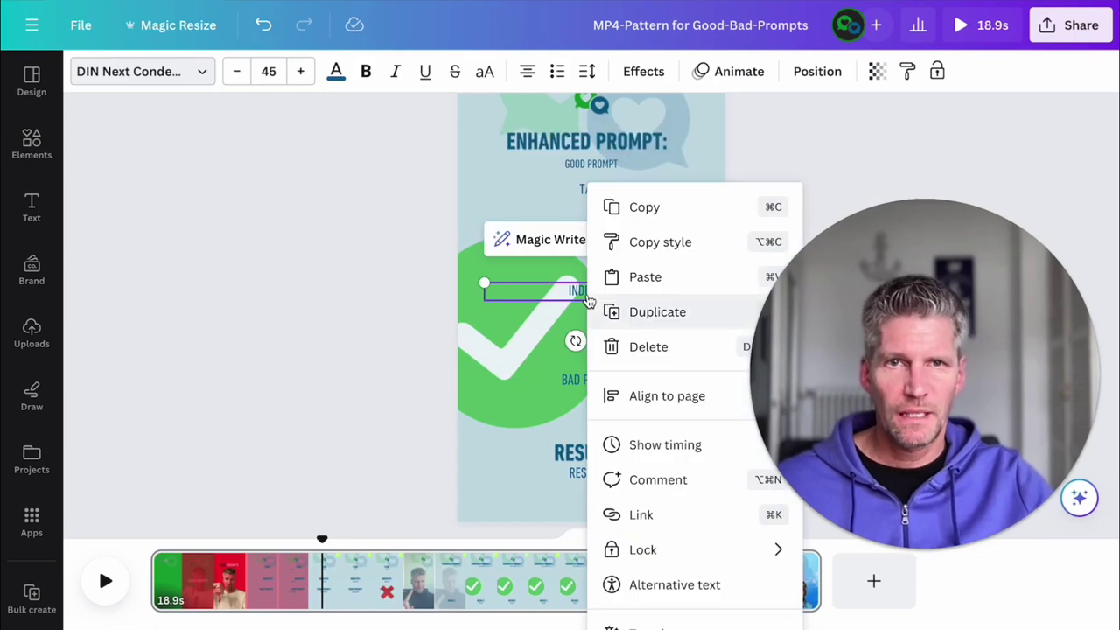
pyautogui.click(665, 444)
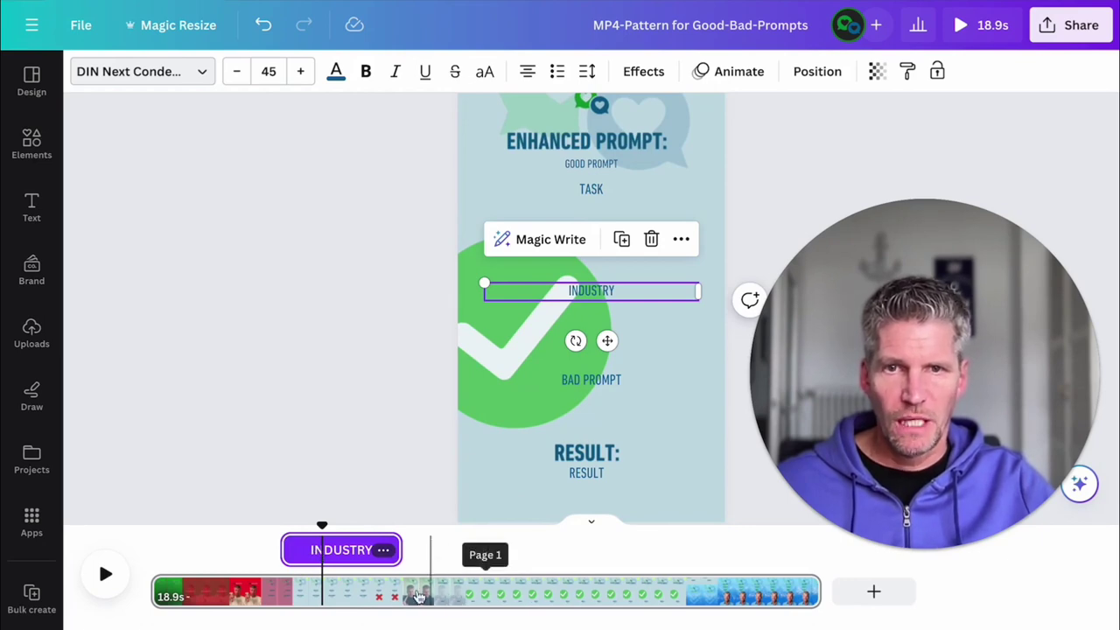
# Check the GOOD PROMPT text's options, then select the page clip and the TASK text
pyautogui.click(584, 168)
pyautogui.rightClick(583, 168)
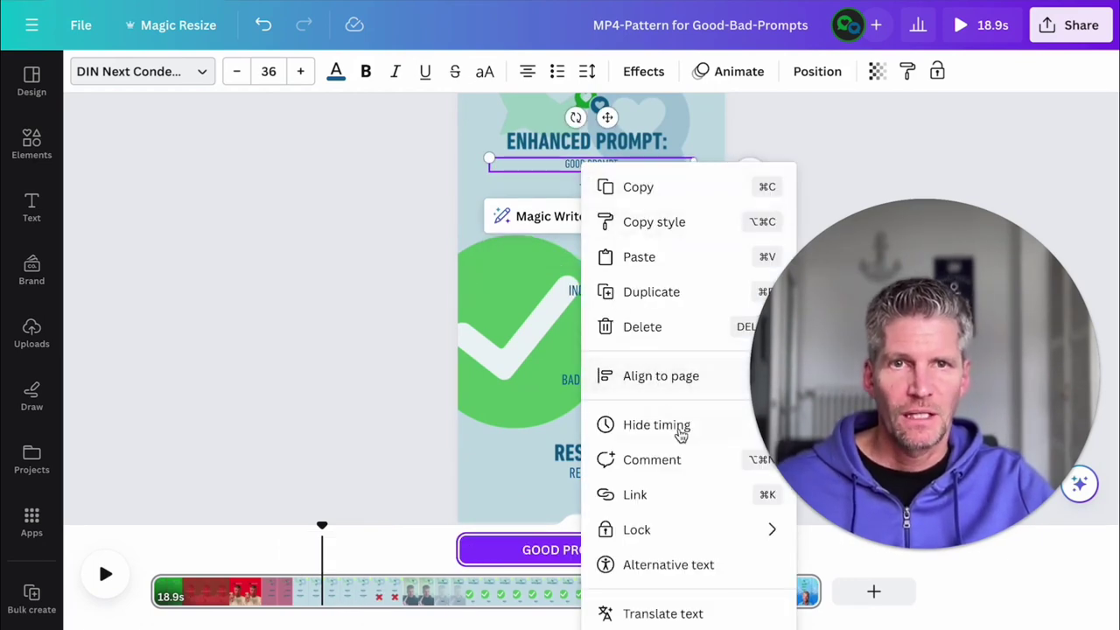
pyautogui.click(464, 549)
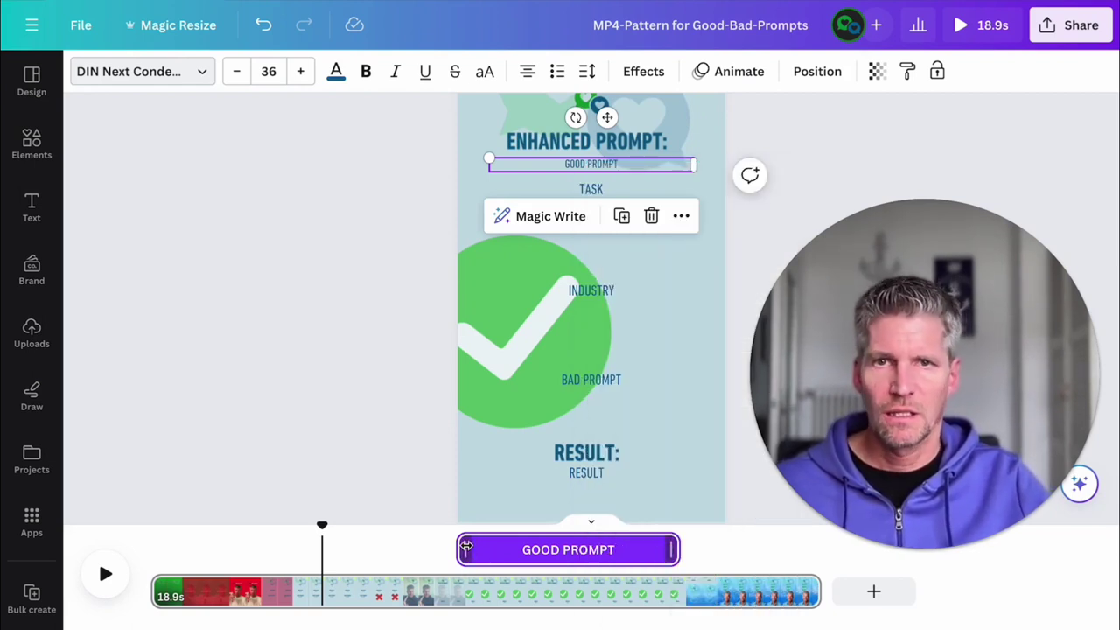
pyautogui.click(320, 578)
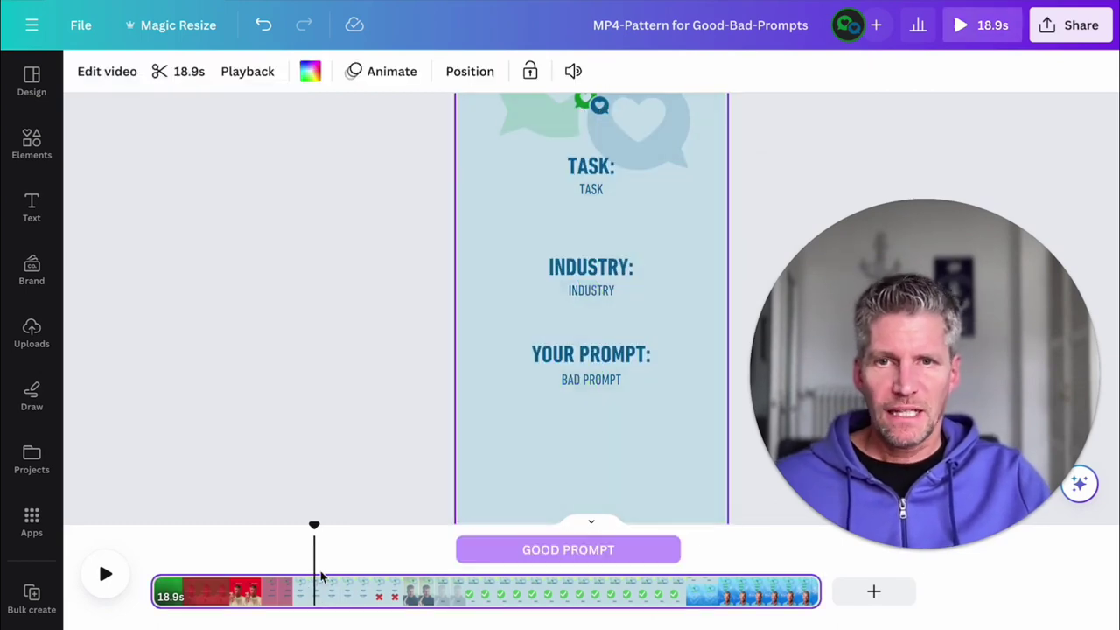
pyautogui.click(591, 195)
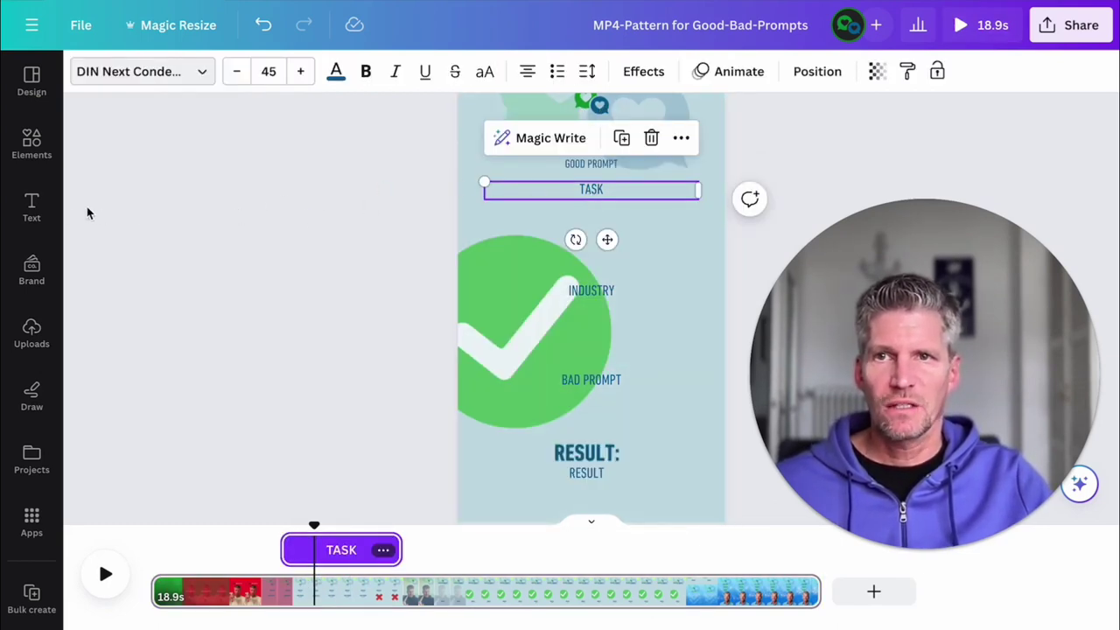
# Add an Untertitel text box reading 'Here we write our Task Text'
pyautogui.click(37, 210)
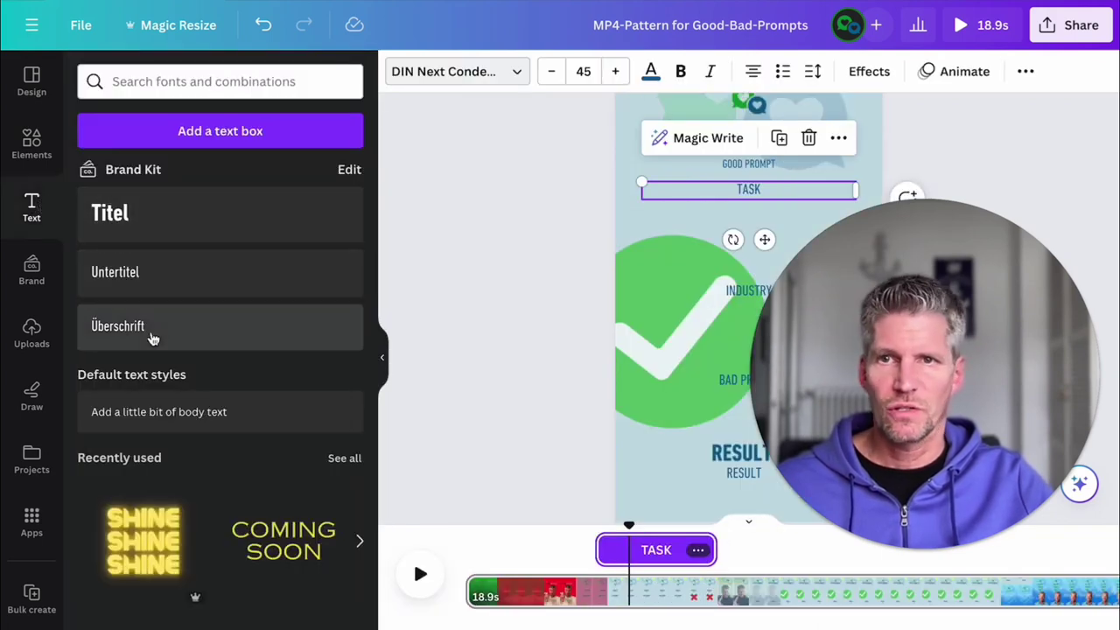
pyautogui.click(155, 287)
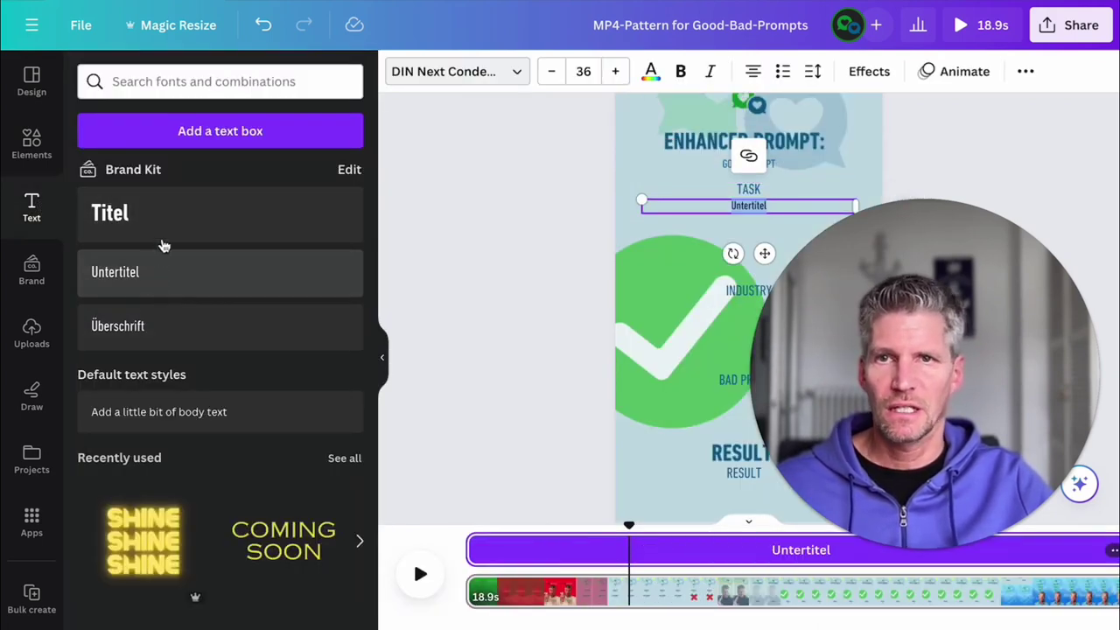
pyautogui.click(382, 357)
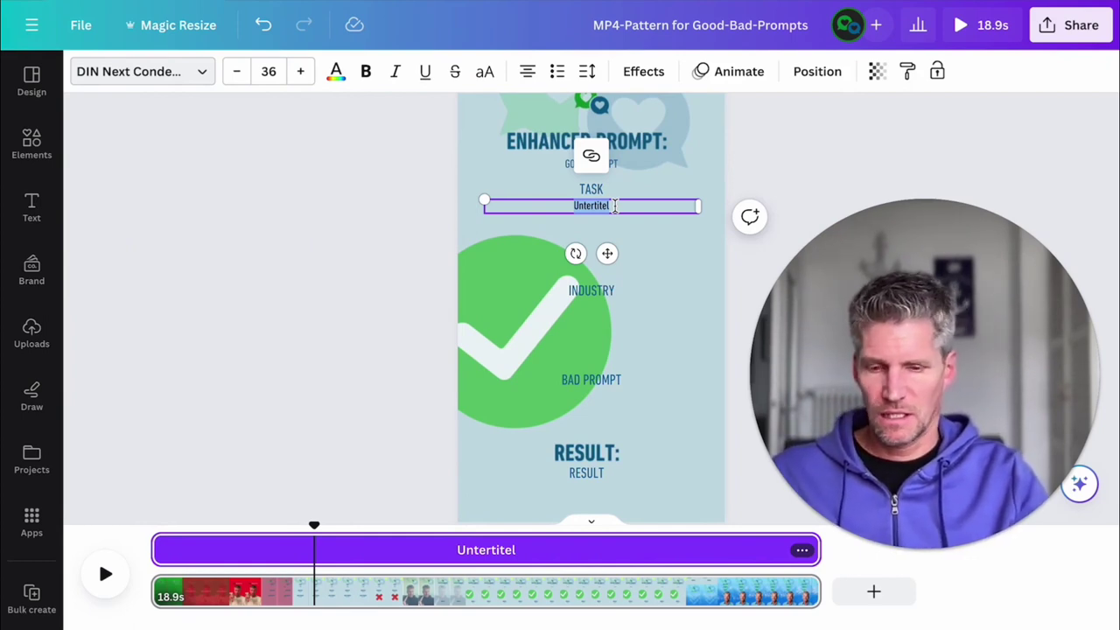
pyautogui.scroll(-3, 32, 350)
pyautogui.write('Here')
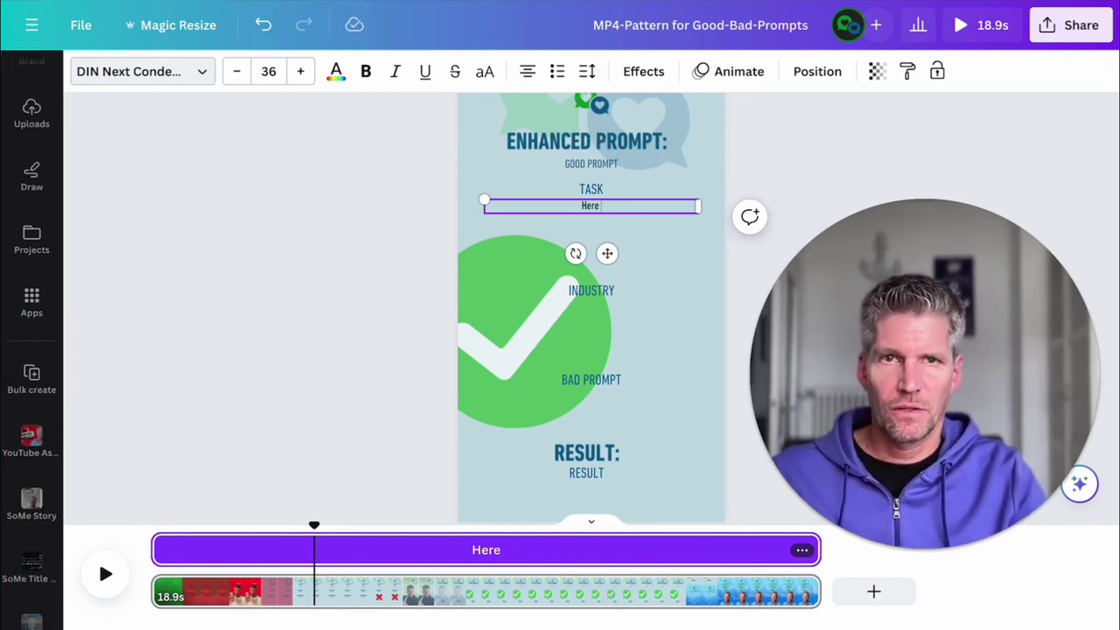
pyautogui.write(' we write o')
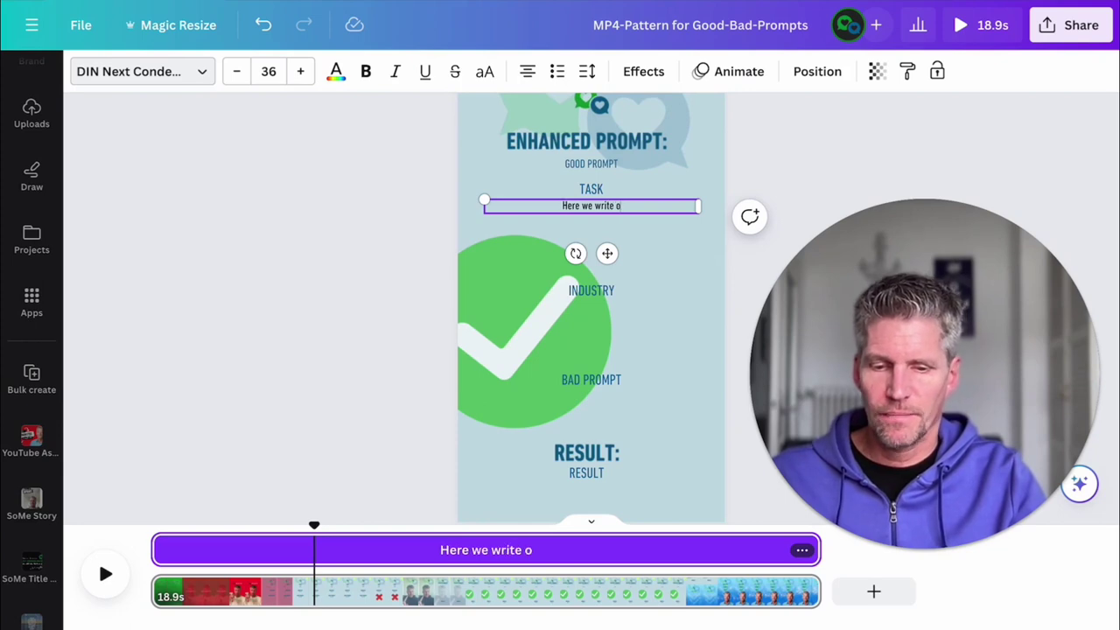
pyautogui.write('ur Task')
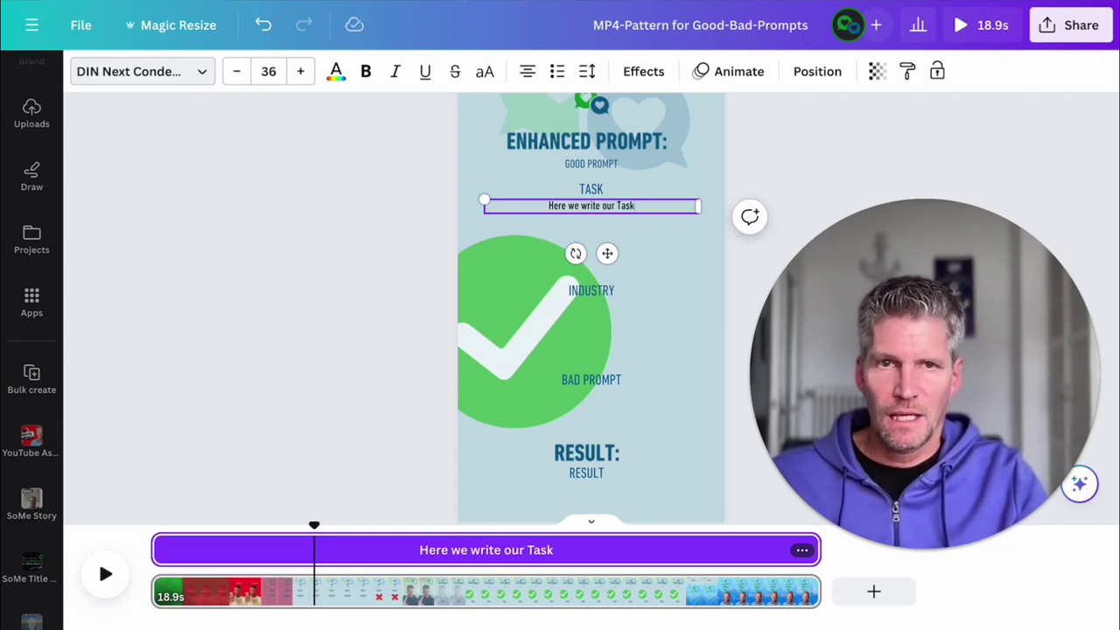
pyautogui.write(' Text')
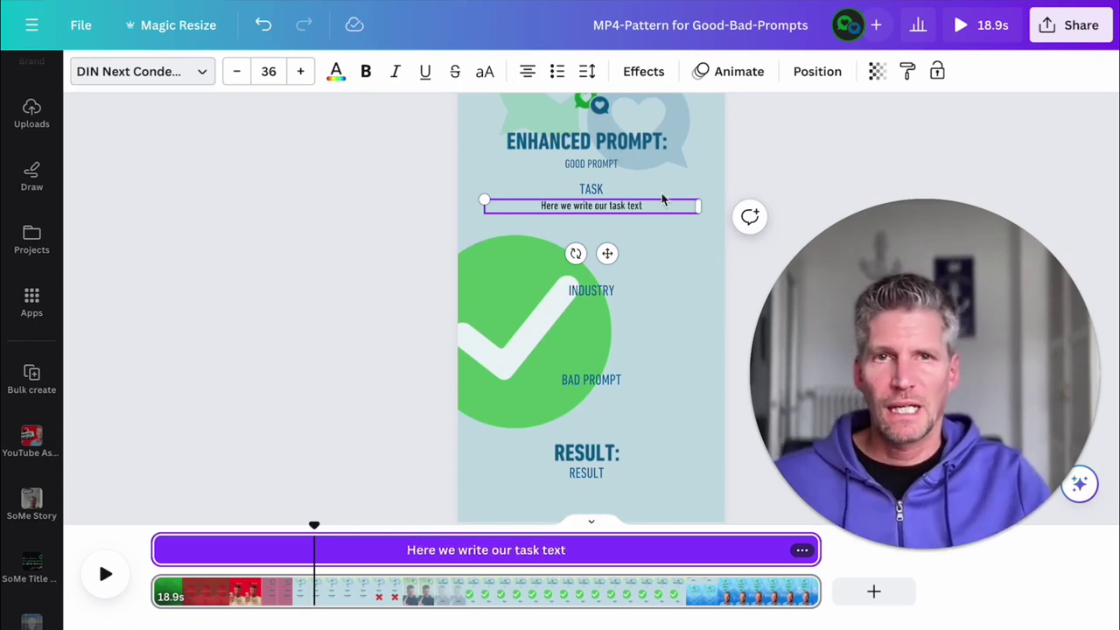
pyautogui.click(385, 237)
# Position the trial text below TASK, then delete it
pyautogui.click(645, 212)
pyautogui.moveTo(640, 212); pyautogui.dragTo(641, 194)
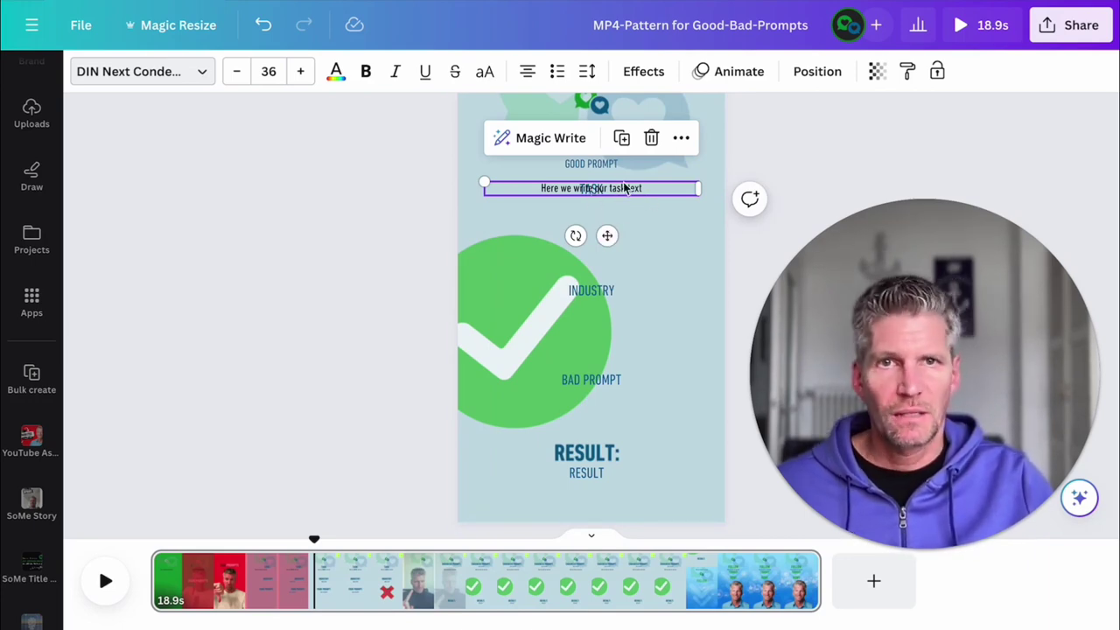
pyautogui.moveTo(634, 190); pyautogui.dragTo(635, 205)
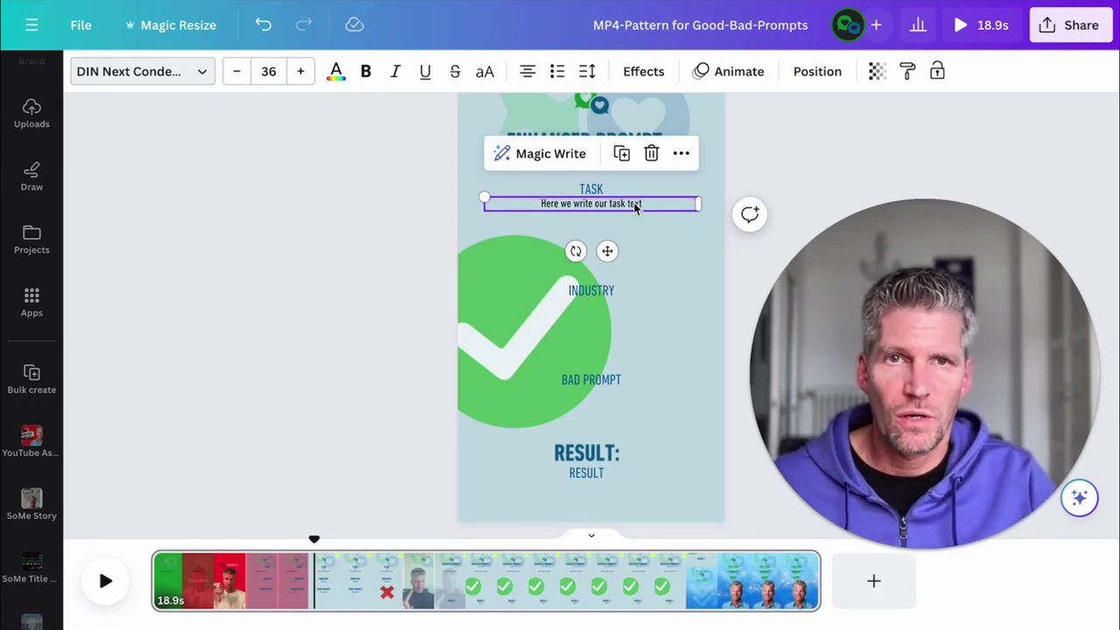
pyautogui.click(651, 153)
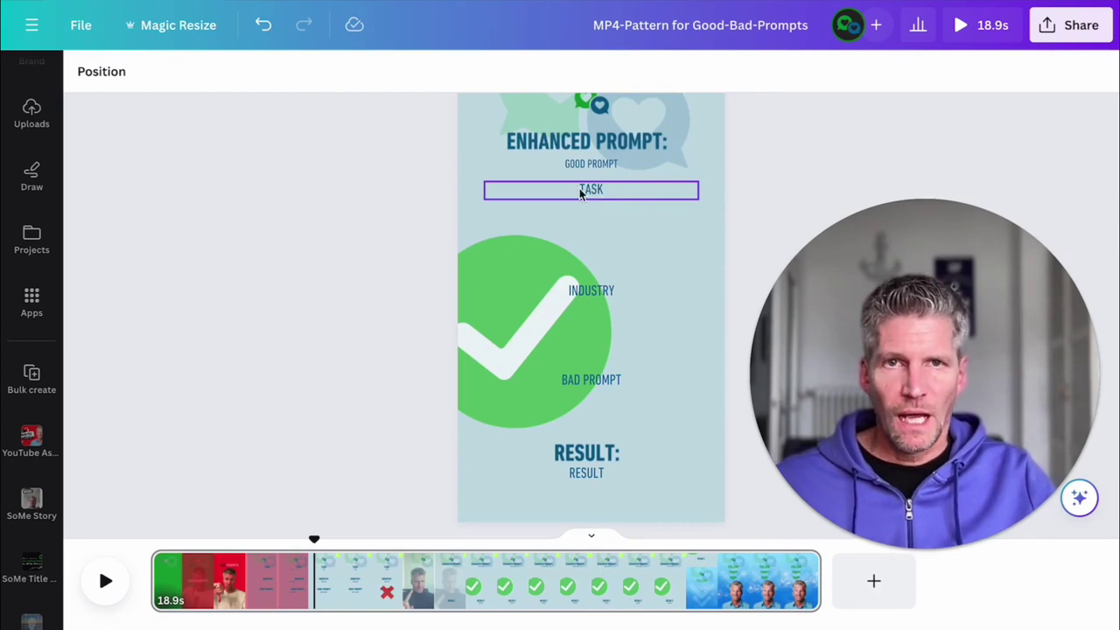
pyautogui.click(354, 546)
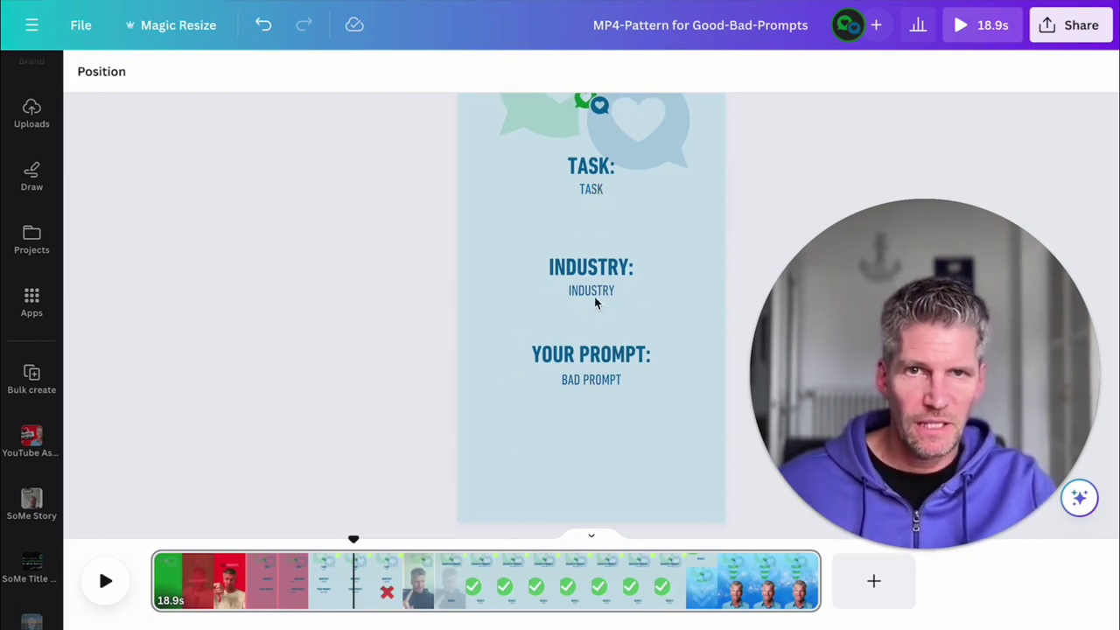
pyautogui.click(566, 542)
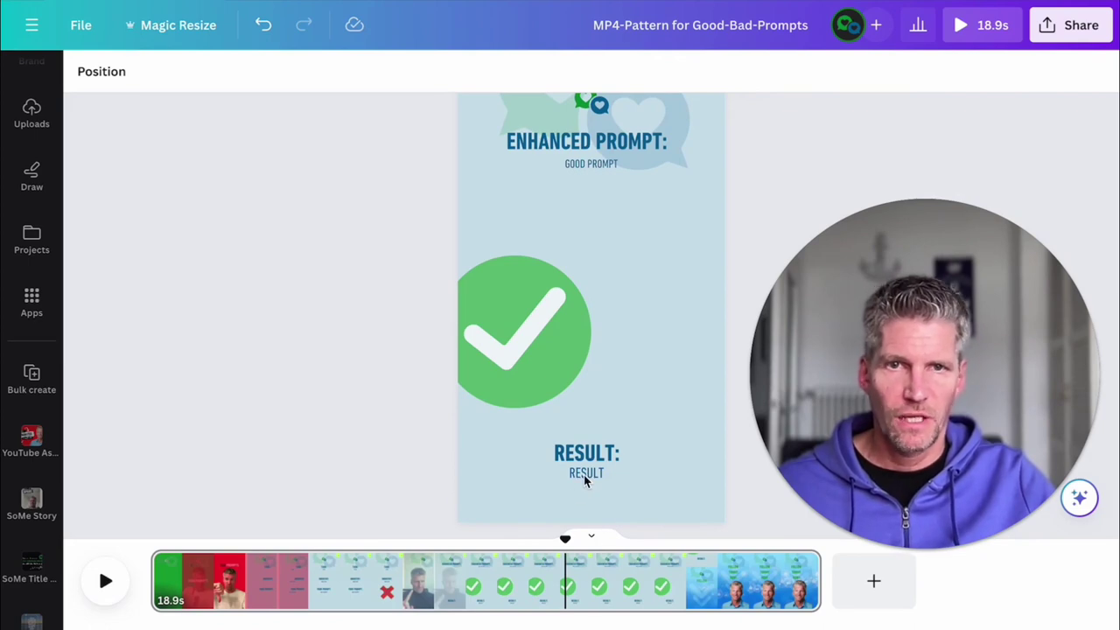
pyautogui.click(574, 164)
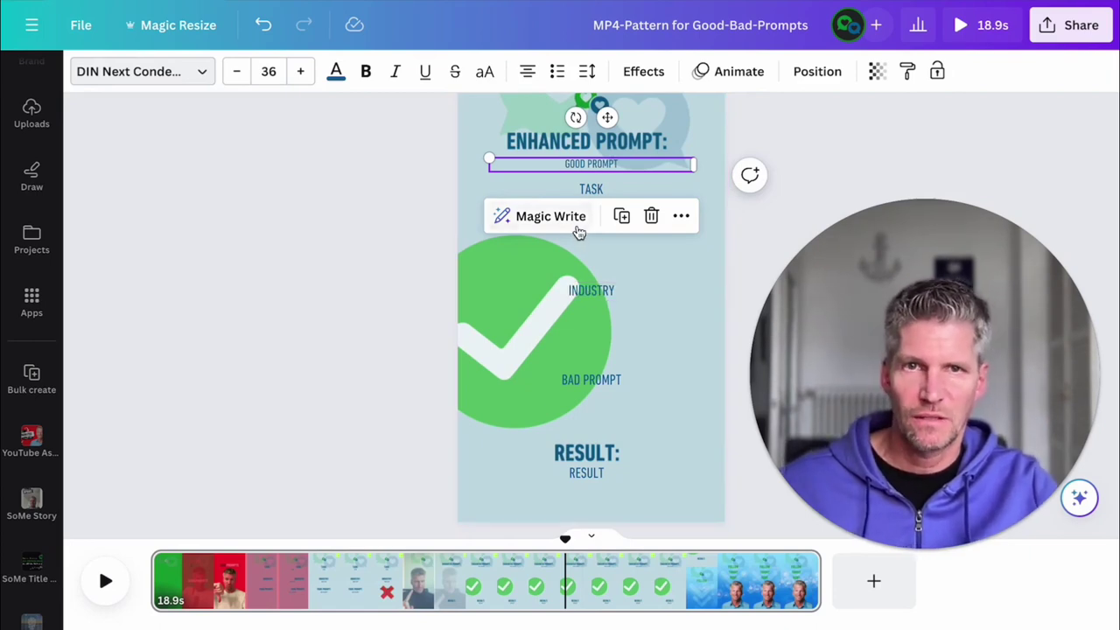
pyautogui.click(587, 190)
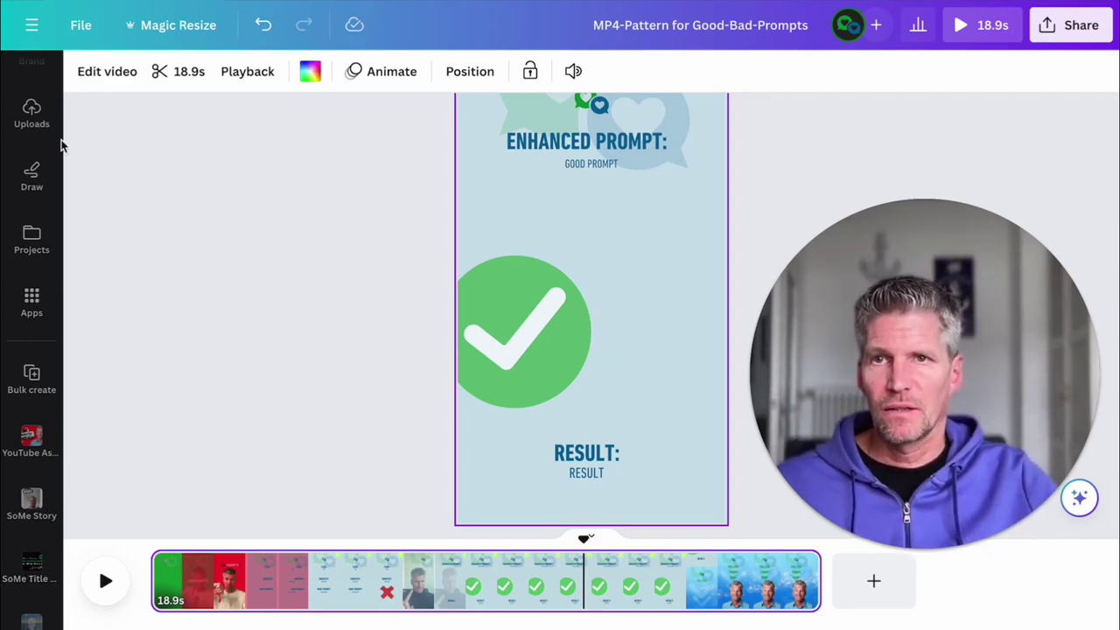
# Find Bulk create by searching the apps for 'bulk', then upload Test.csv as its data
pyautogui.click(31, 378)
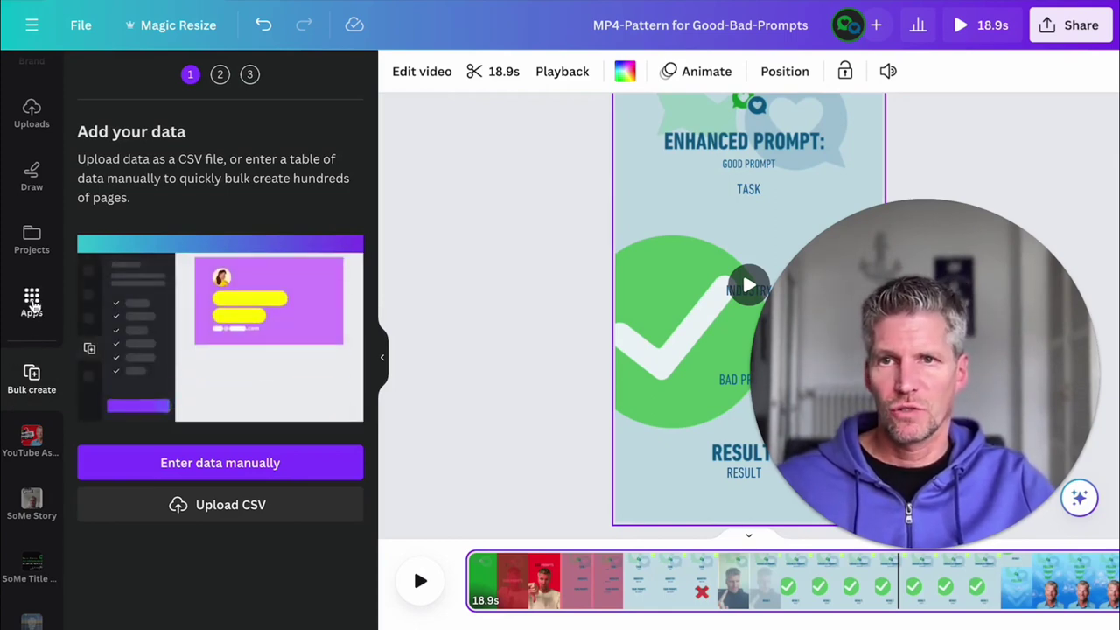
pyautogui.click(33, 306)
pyautogui.click(142, 82)
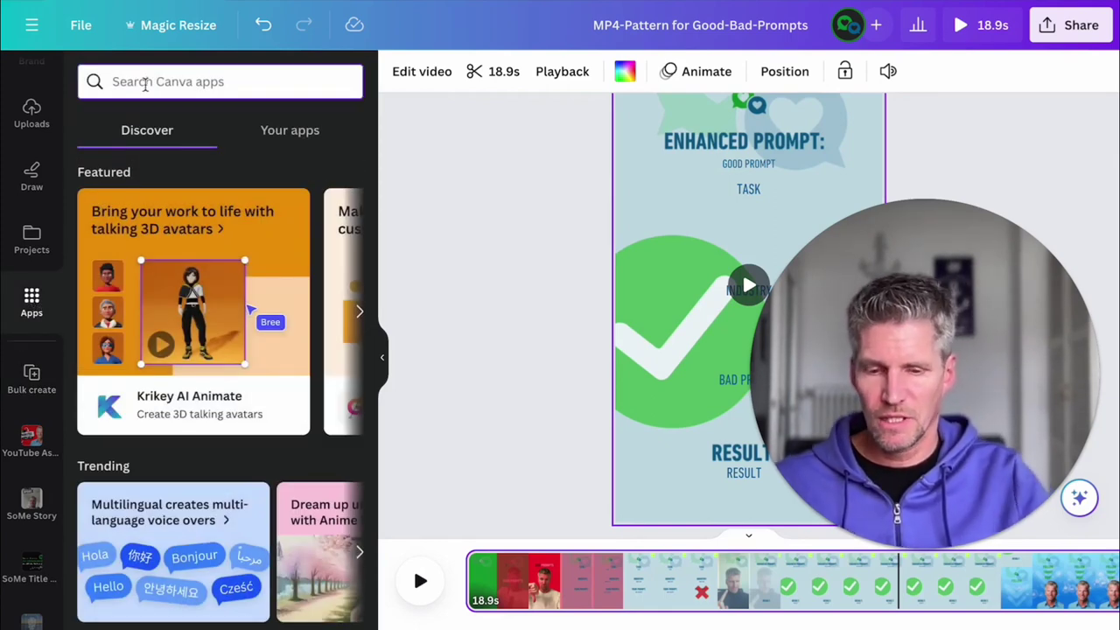
pyautogui.write('bulk')
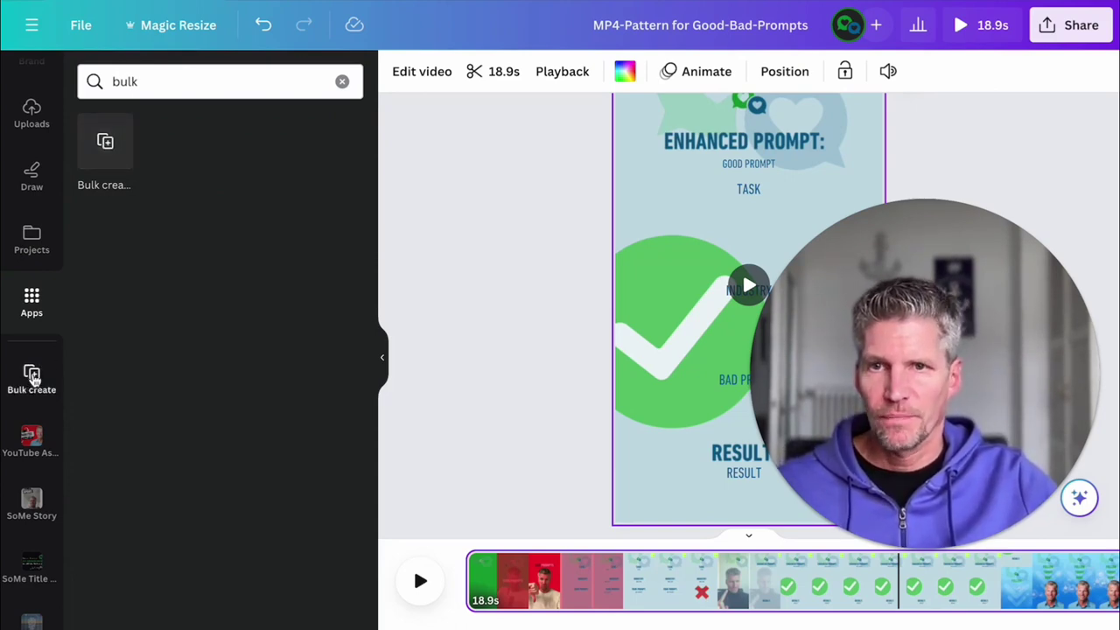
pyautogui.click(32, 376)
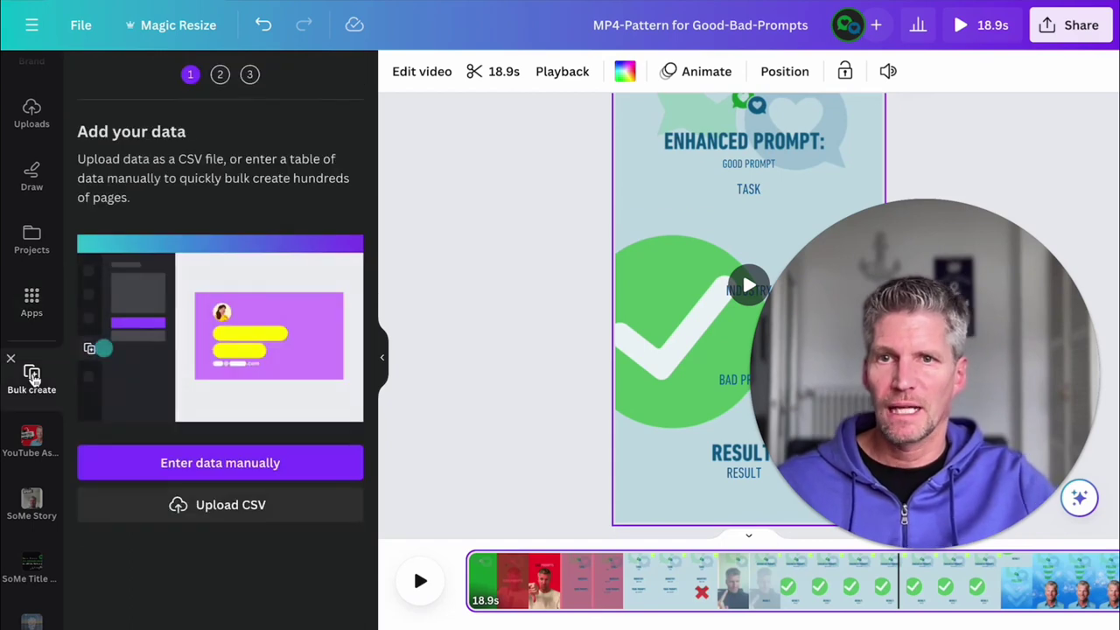
pyautogui.click(238, 509)
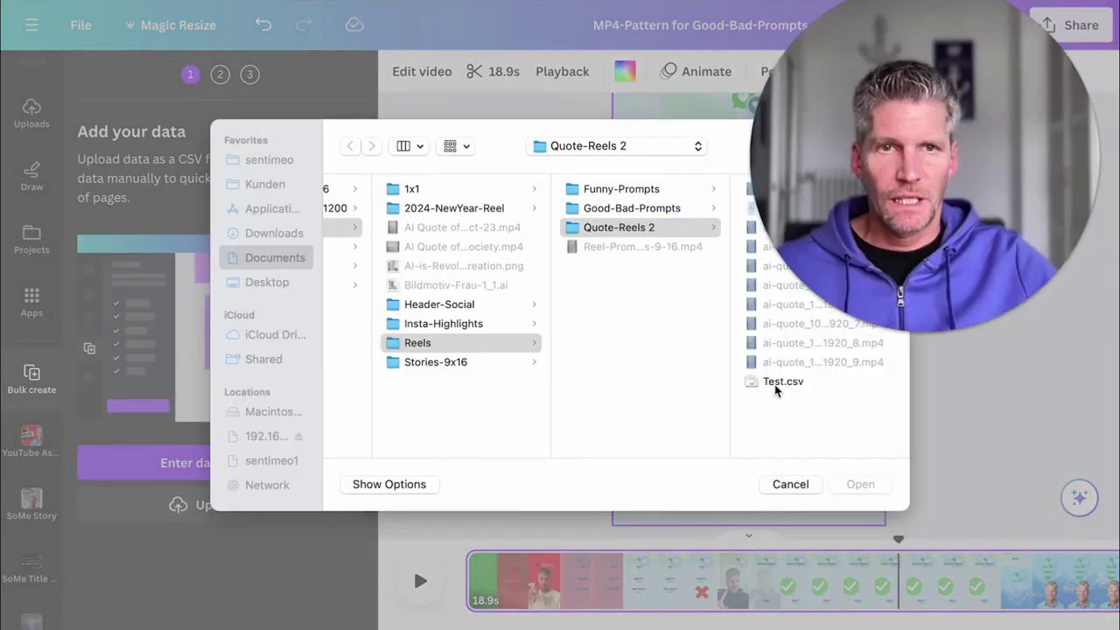
pyautogui.click(774, 381)
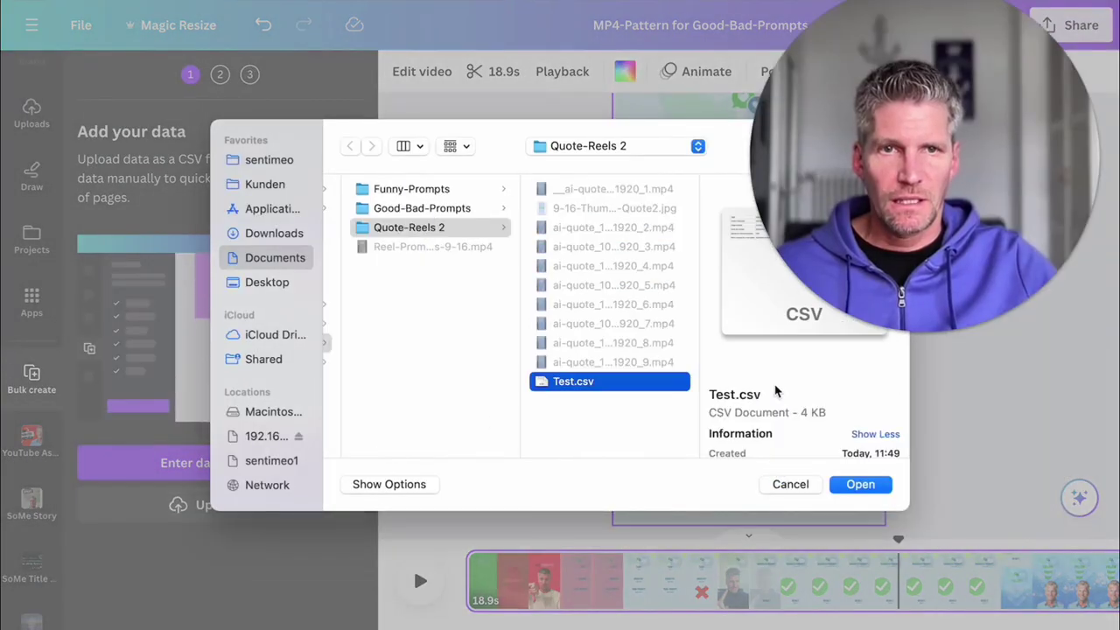
pyautogui.click(872, 487)
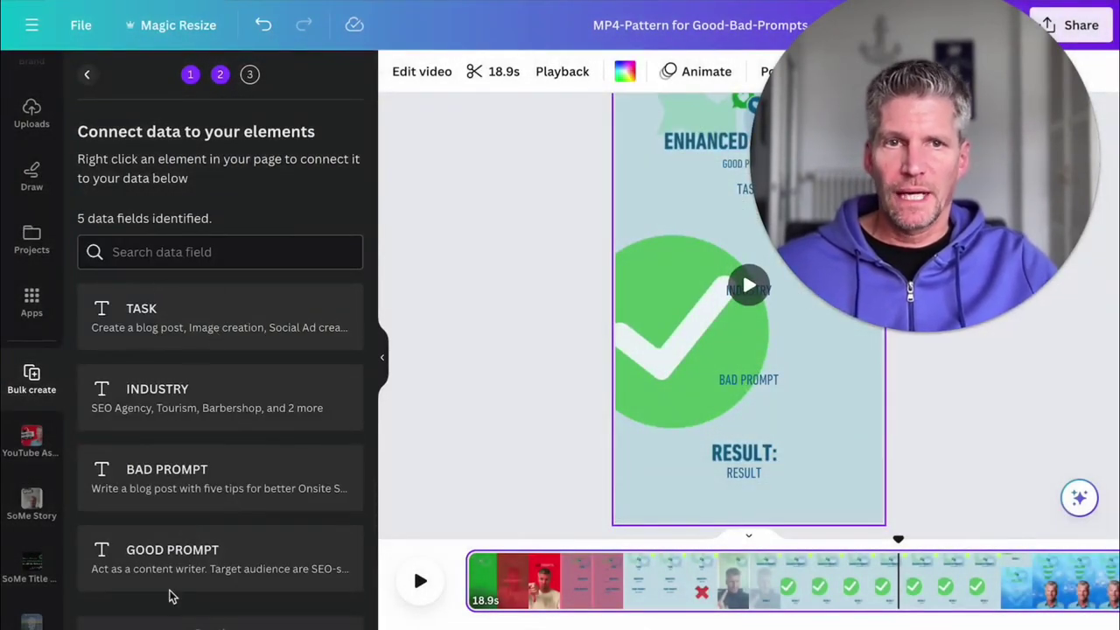
# Return to the TASK, INDUSTRY, YOUR PROMPT frame and connect the TASK text to the TASK data field
pyautogui.click(656, 543)
pyautogui.moveTo(914, 332)
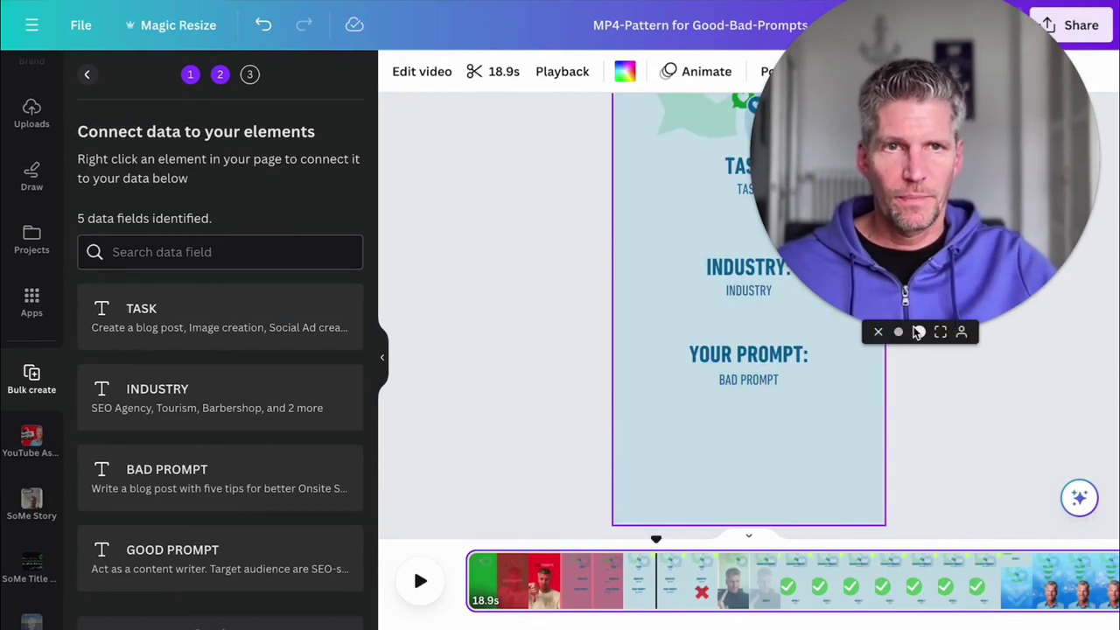
pyautogui.click(899, 334)
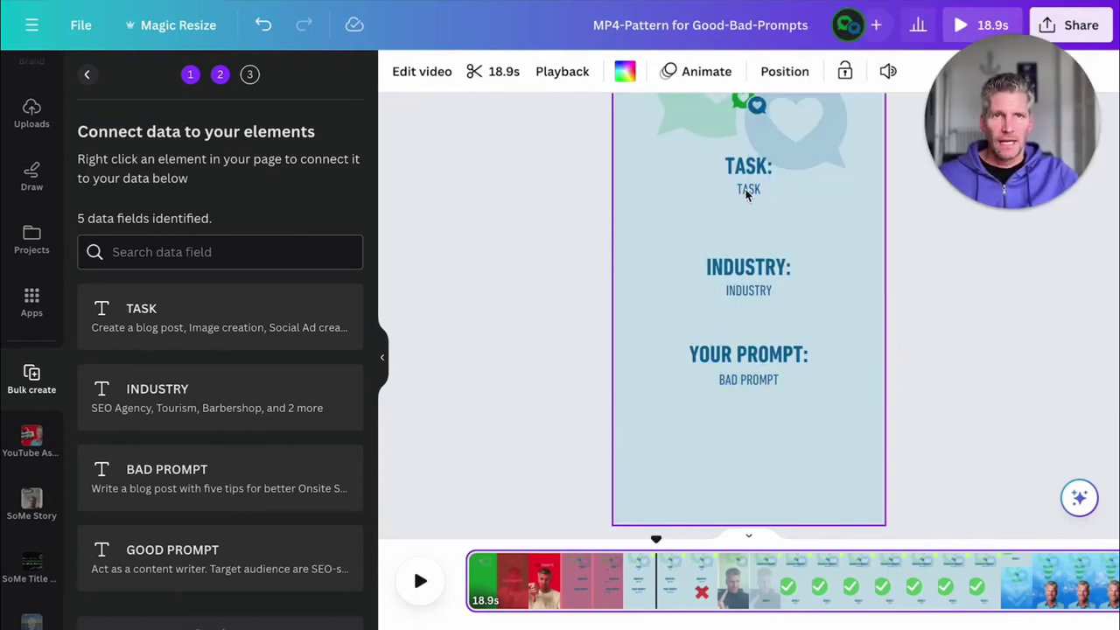
pyautogui.click(742, 191)
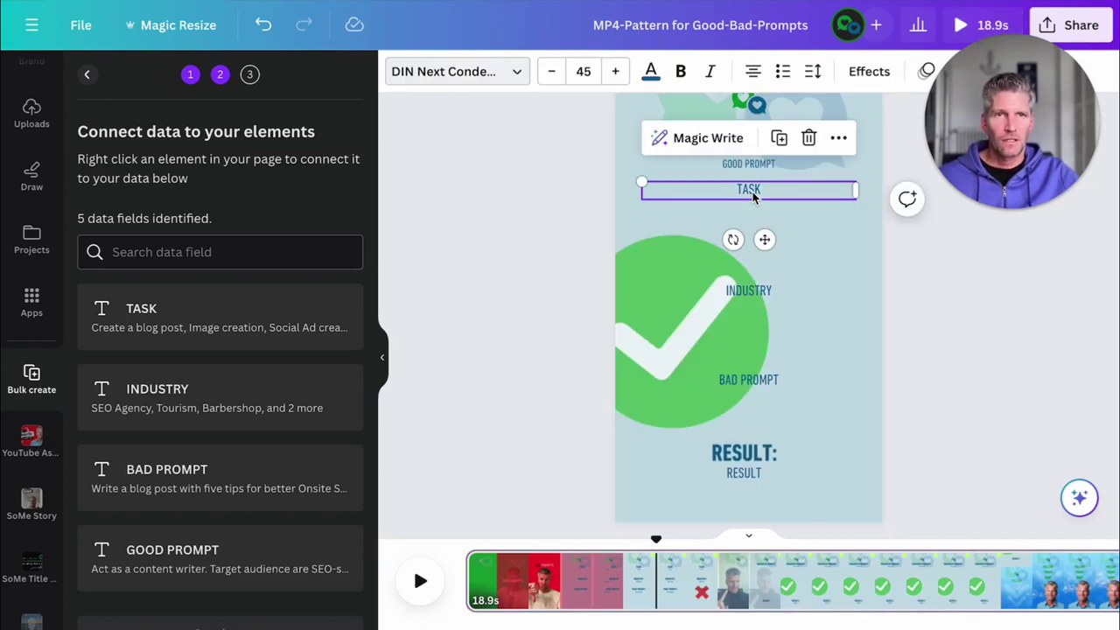
pyautogui.rightClick(753, 197)
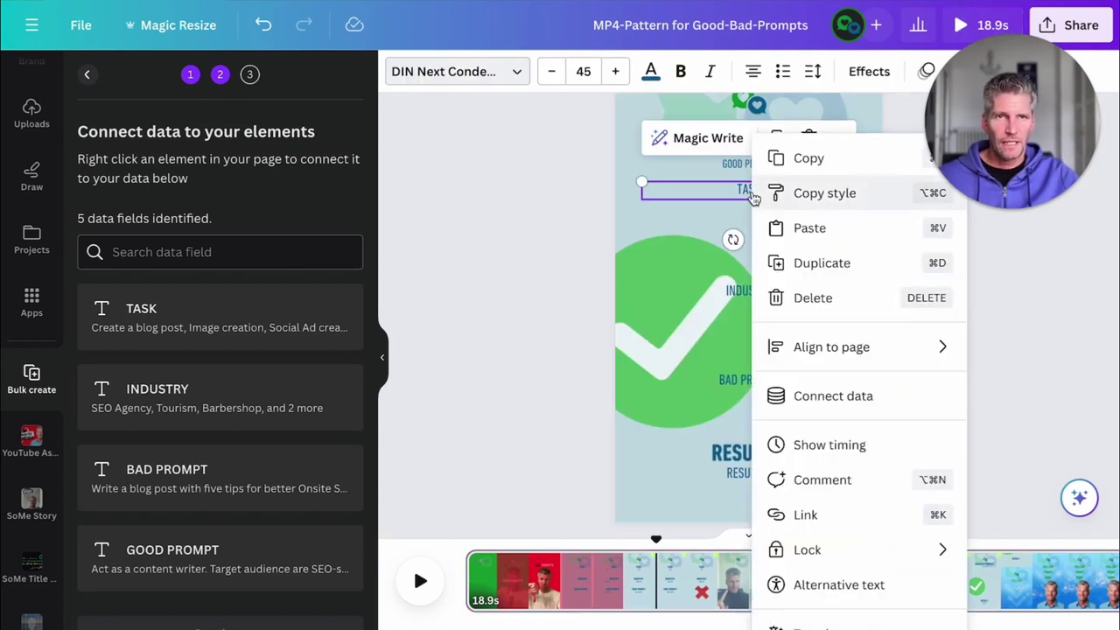
pyautogui.click(866, 401)
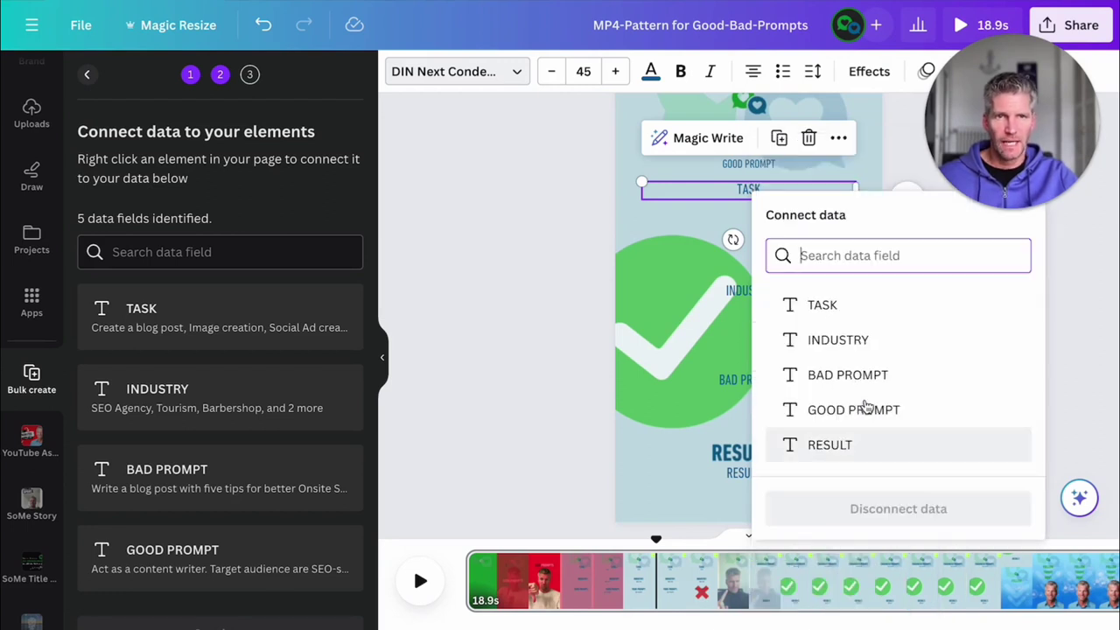
pyautogui.click(822, 308)
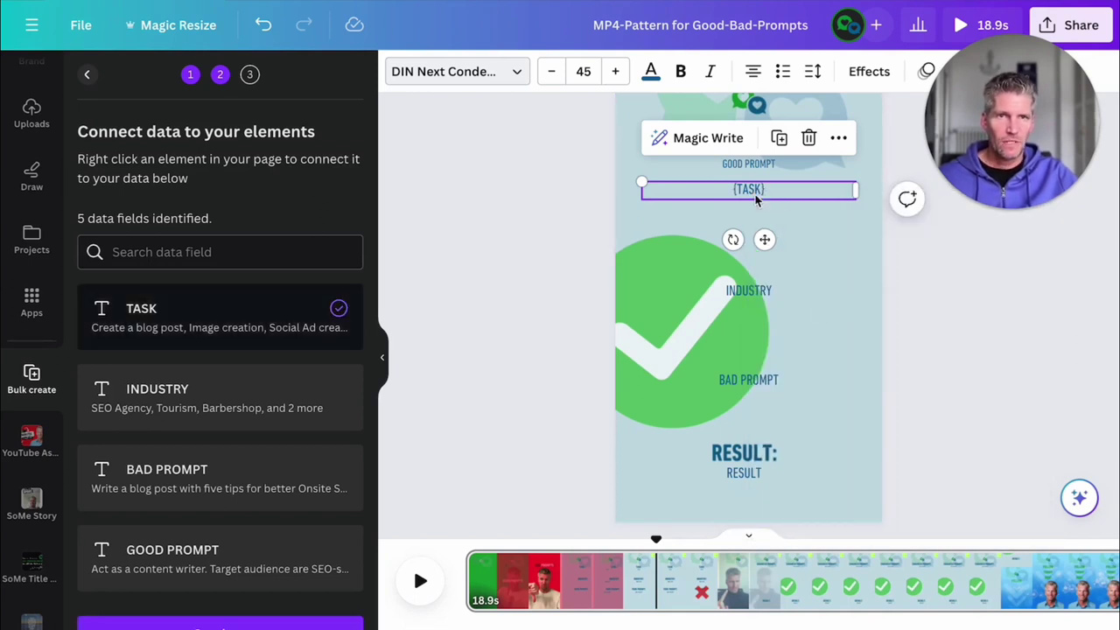
# Connect the INDUSTRY and BAD PROMPT texts to their matching INDUSTRY and BAD PROMPT data fields
pyautogui.click(742, 296)
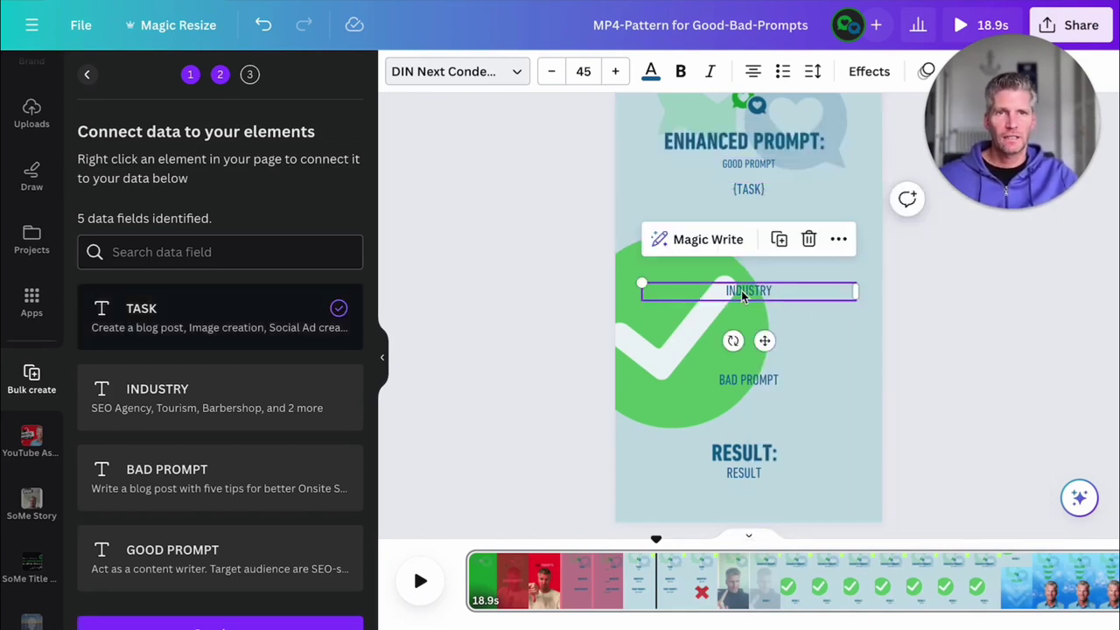
pyautogui.rightClick(761, 298)
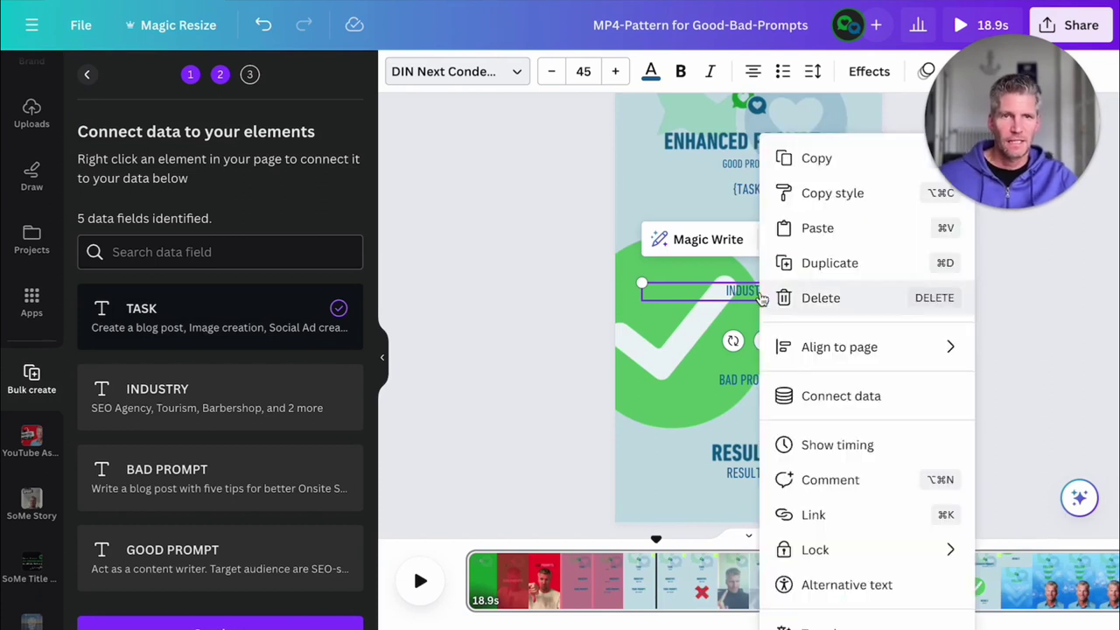
pyautogui.click(877, 401)
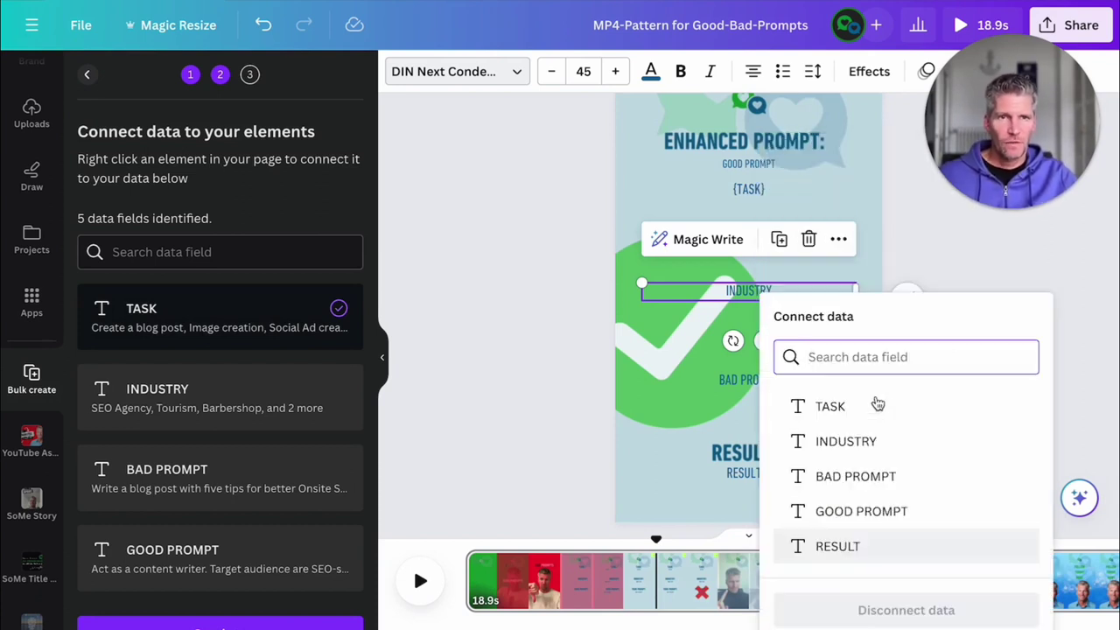
pyautogui.click(875, 440)
pyautogui.click(751, 383)
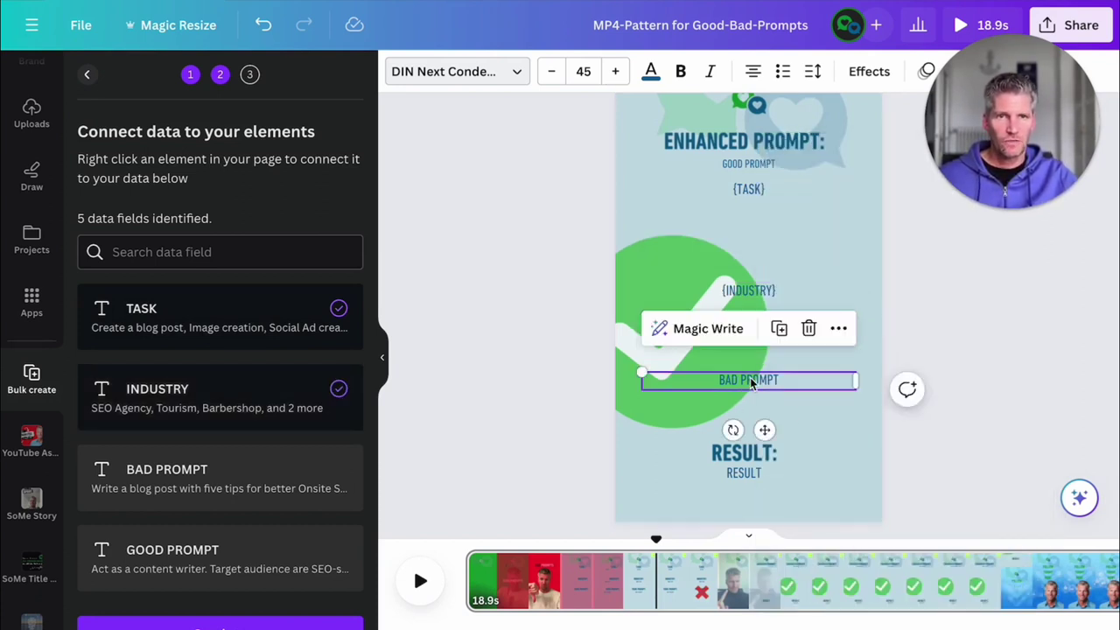
pyautogui.rightClick(757, 384)
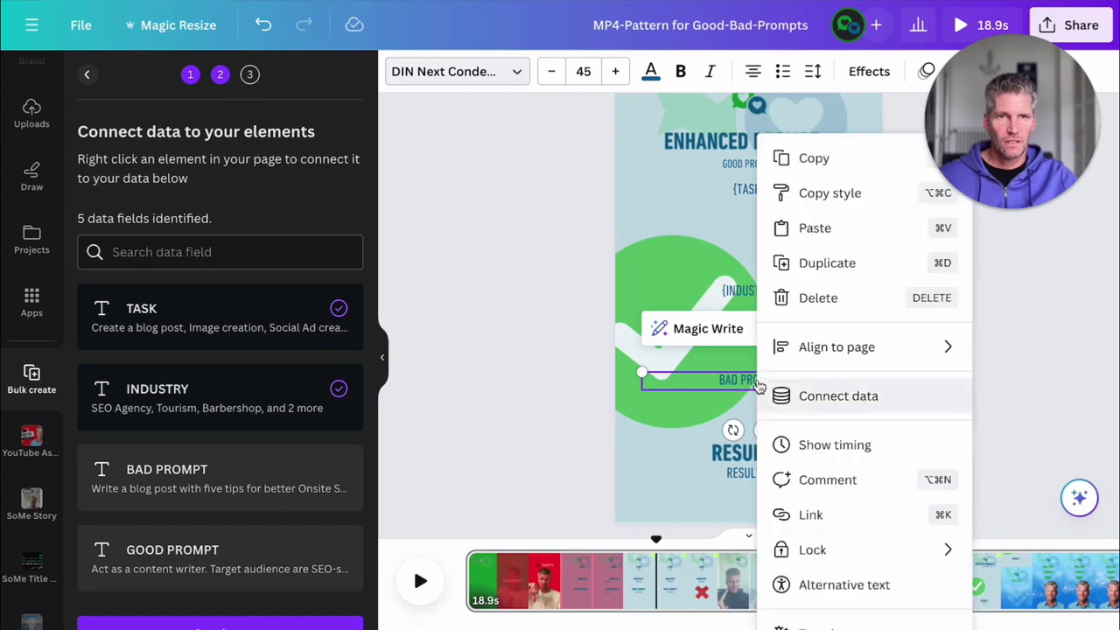
pyautogui.click(845, 396)
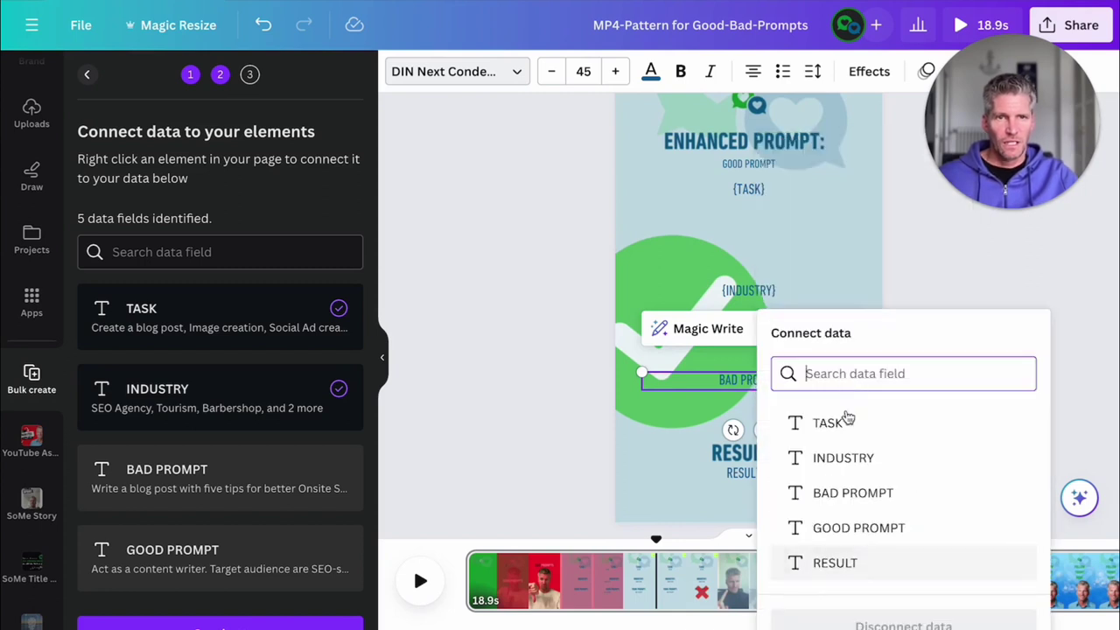
pyautogui.click(854, 493)
# Move the preview to a later frame and connect the GOOD PROMPT text to its data field
pyautogui.moveTo(878, 545); pyautogui.dragTo(889, 543)
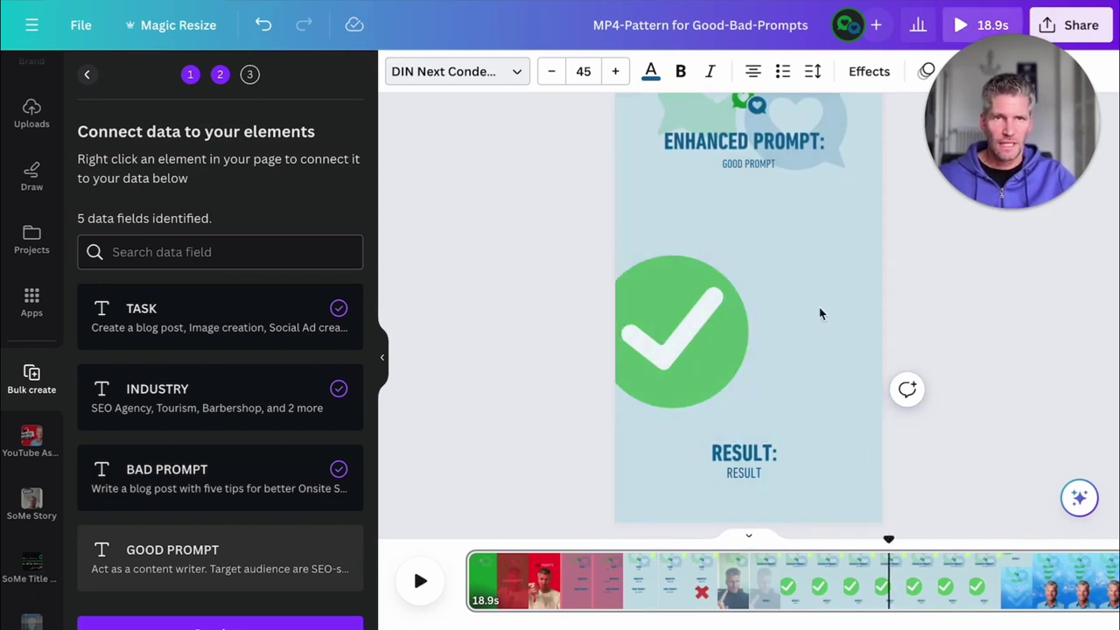
pyautogui.click(752, 164)
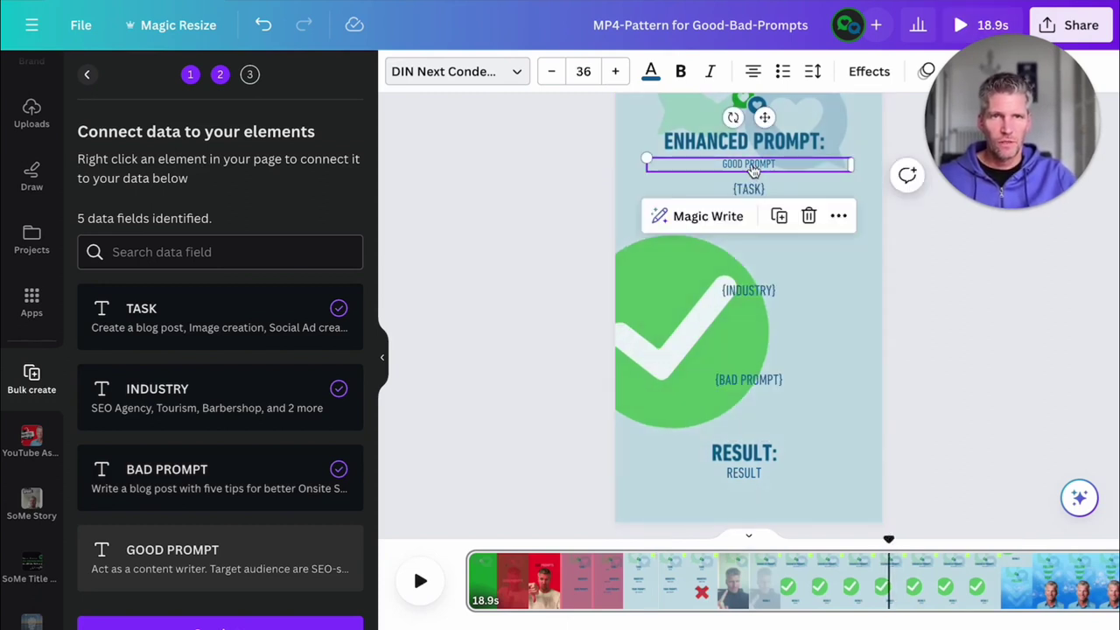
pyautogui.rightClick(751, 164)
pyautogui.click(858, 407)
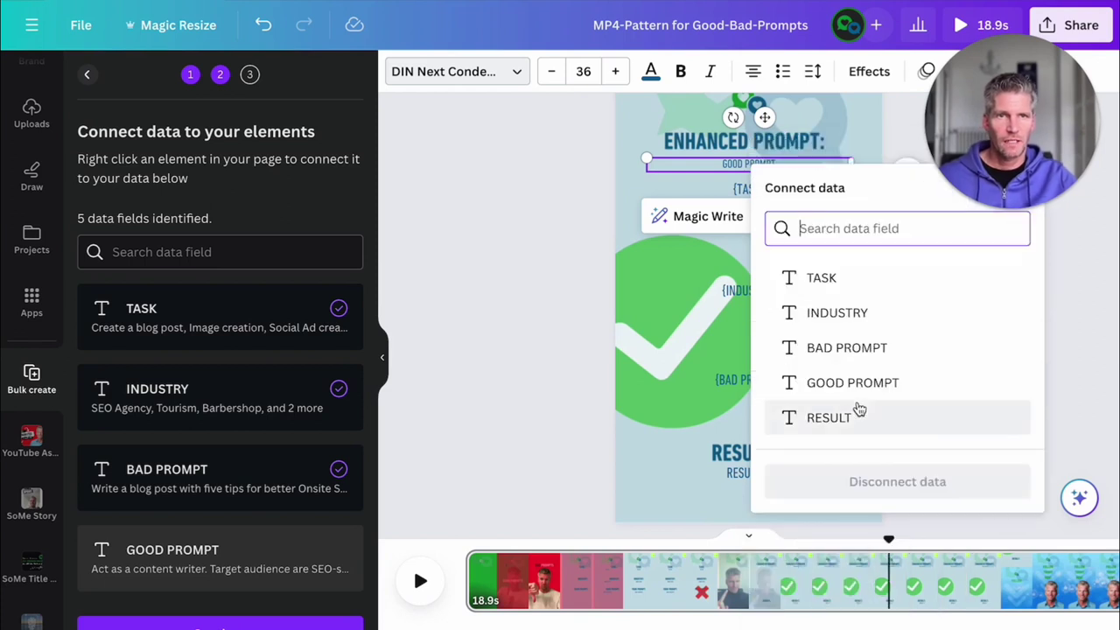
pyautogui.click(856, 390)
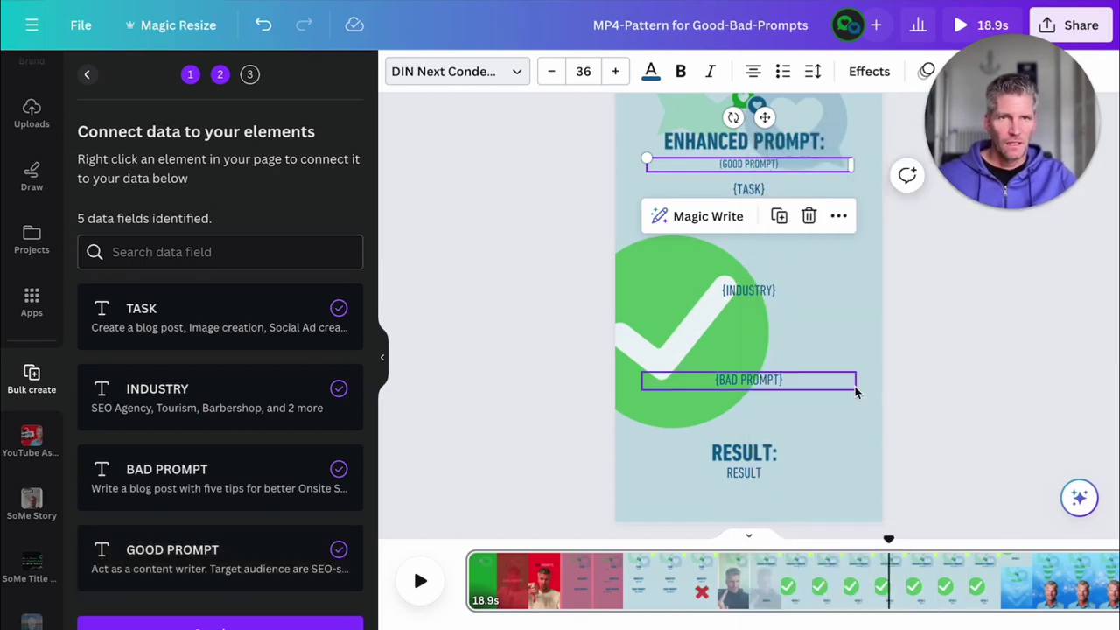
# Connect the RESULT text to the RESULT field and continue to the Apply data step
pyautogui.click(753, 478)
pyautogui.rightClick(752, 478)
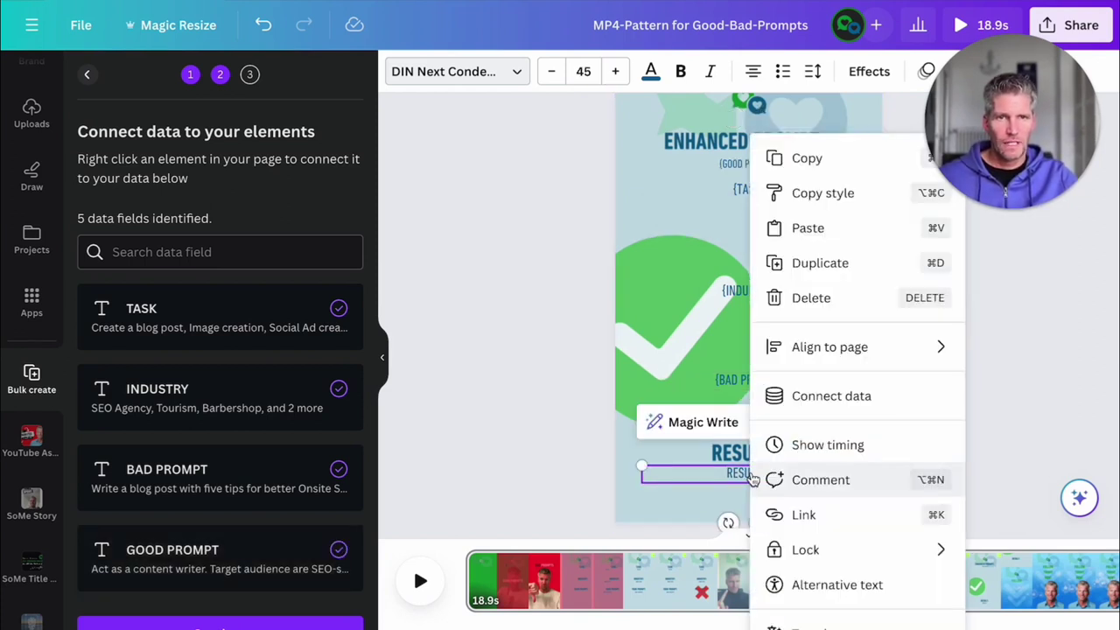
pyautogui.click(814, 404)
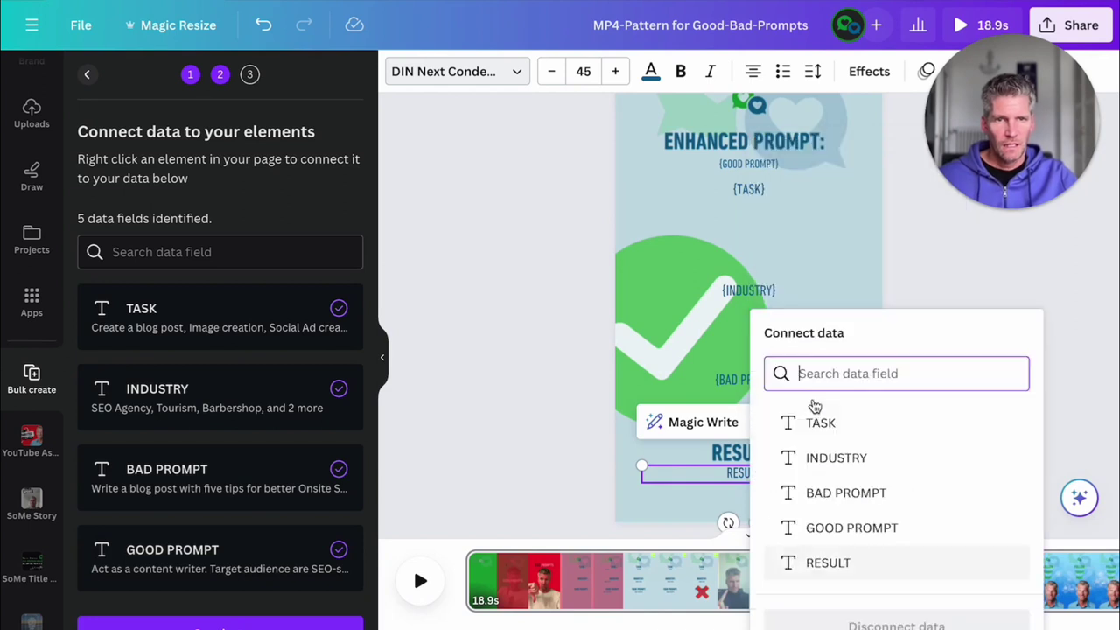
pyautogui.click(851, 565)
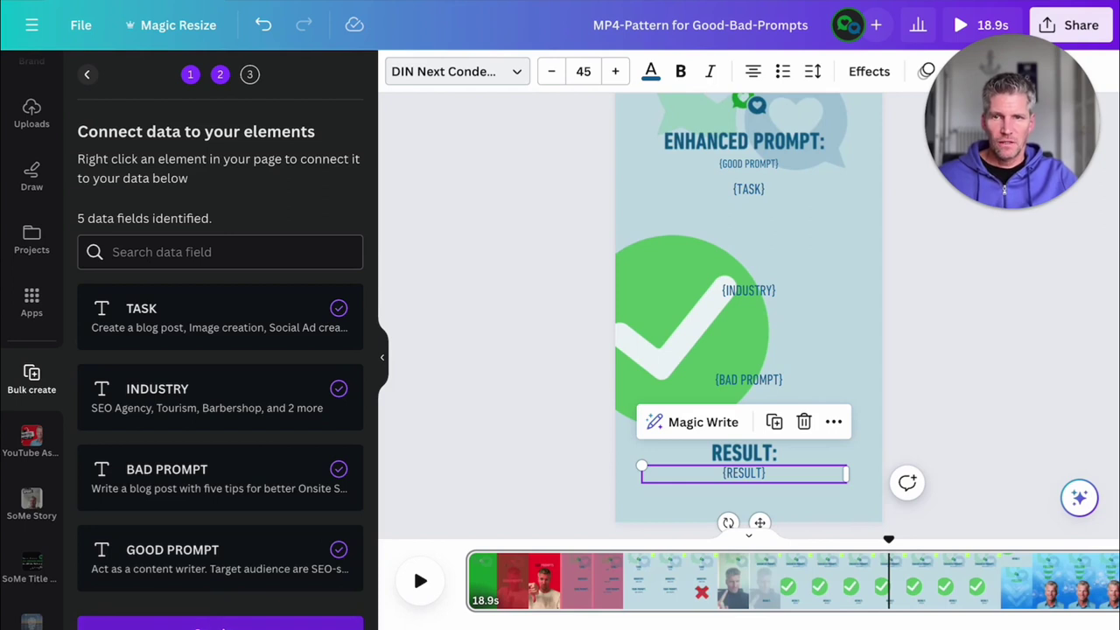
pyautogui.click(220, 625)
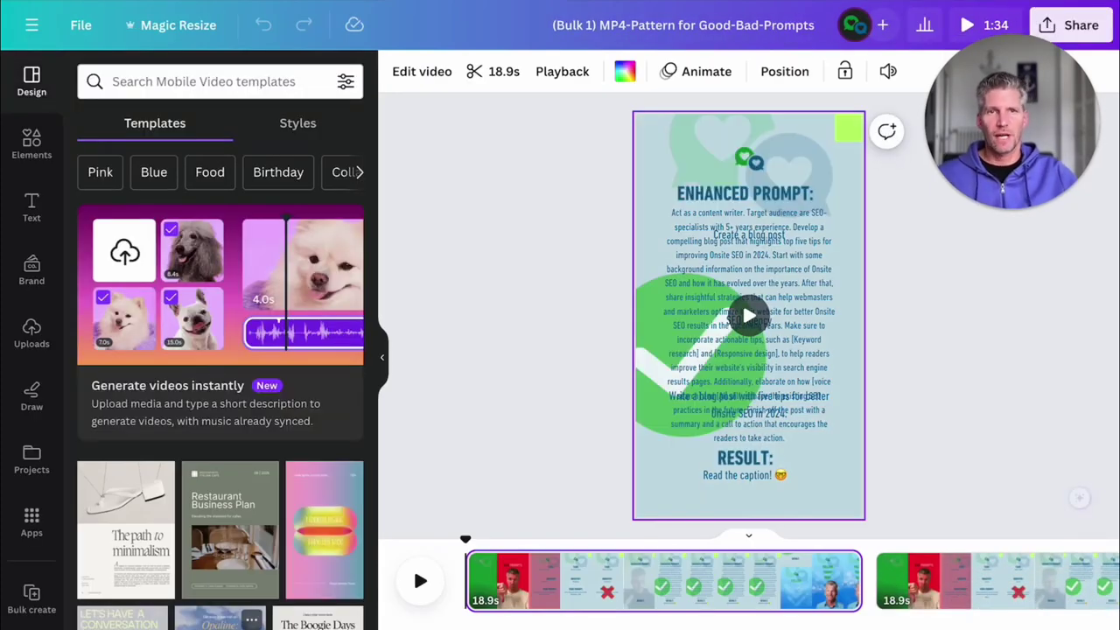
# Play the generated Bulk 1 reel and review the TASK and INDUSTRY frame on an enlarged canvas
pyautogui.click(492, 542)
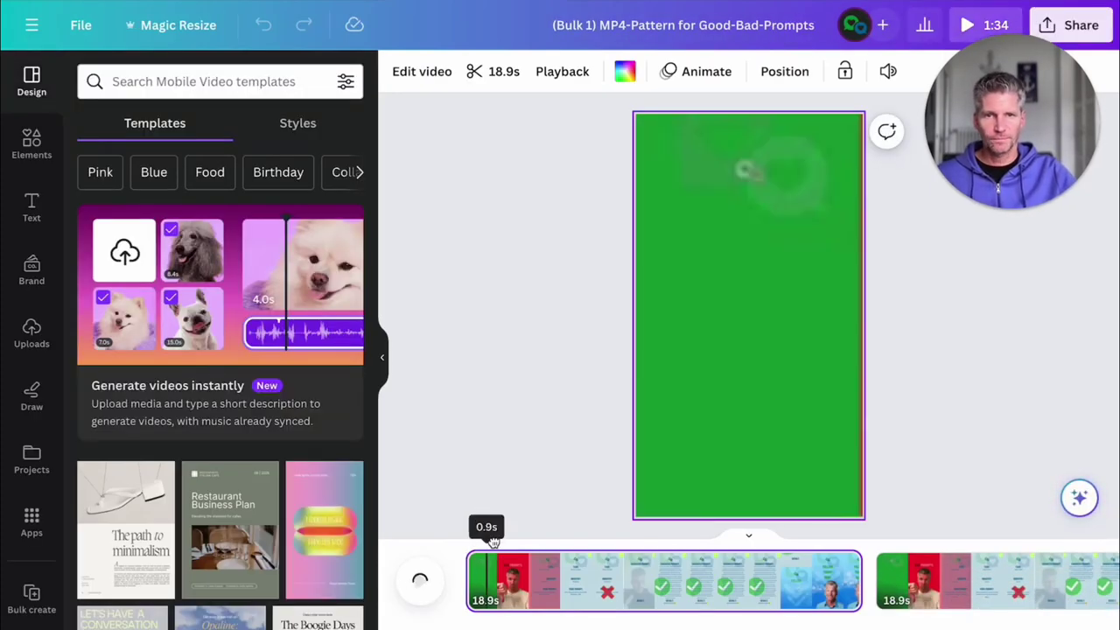
pyautogui.moveTo(493, 543); pyautogui.dragTo(578, 541)
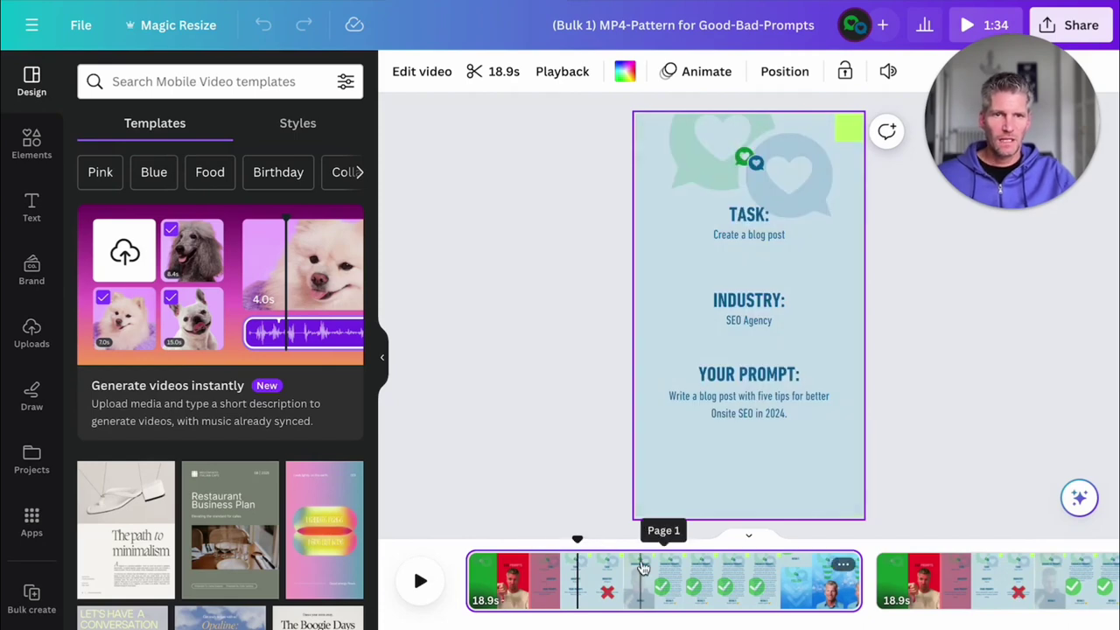
pyautogui.click(383, 361)
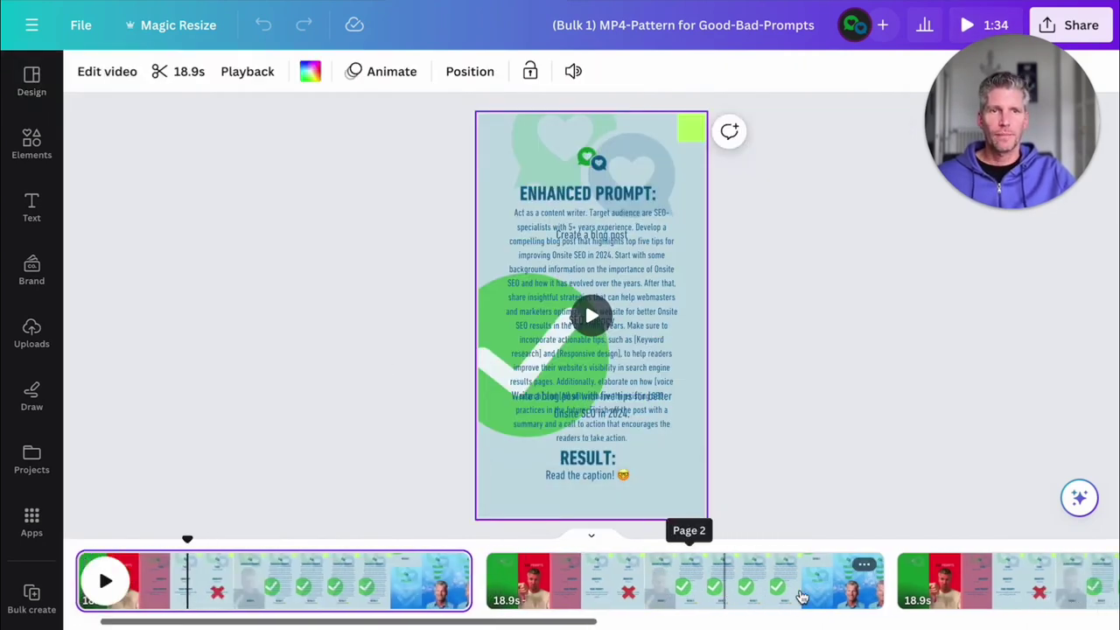
pyautogui.hscroll(5, 802, 597)
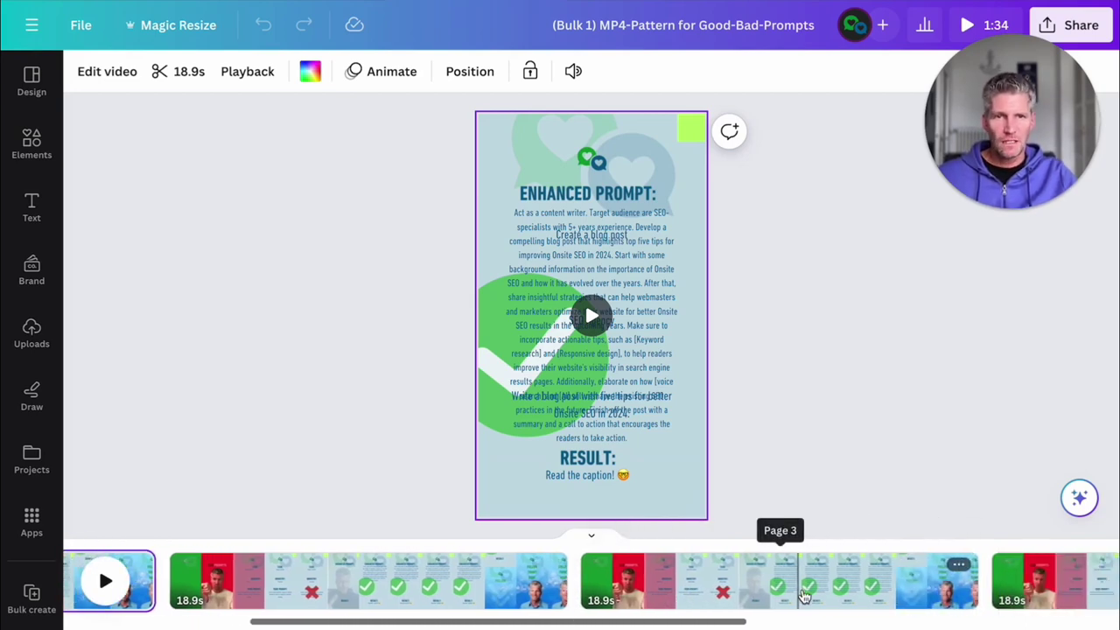
pyautogui.moveTo(1001, 179); pyautogui.dragTo(997, 245)
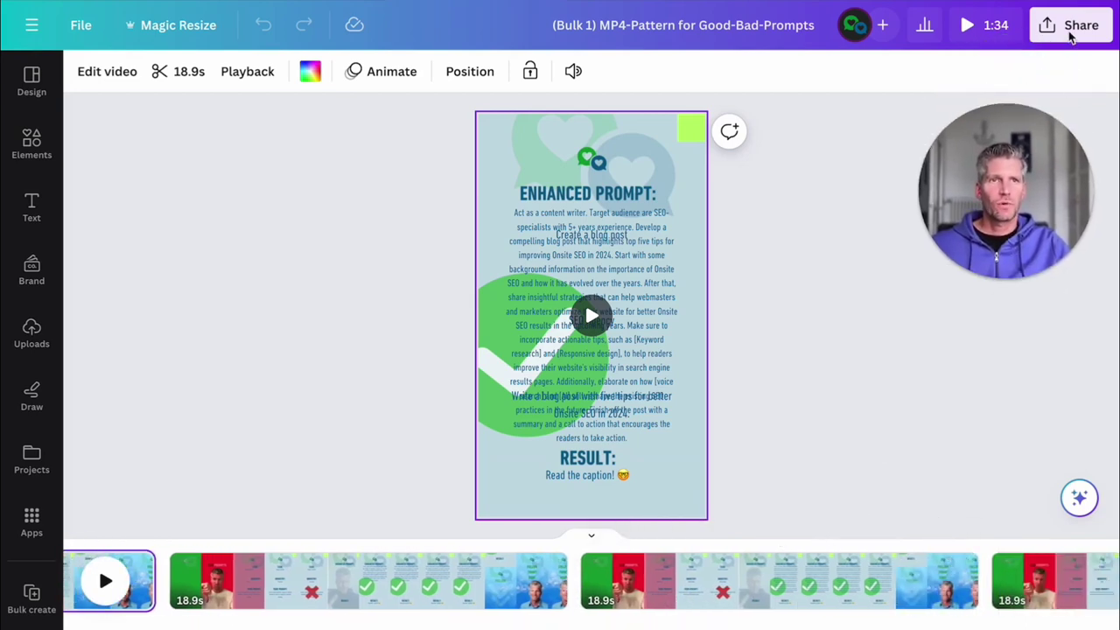
# Open the MP4 download settings for the Bulk 1 reel from the Share menu
pyautogui.click(1071, 34)
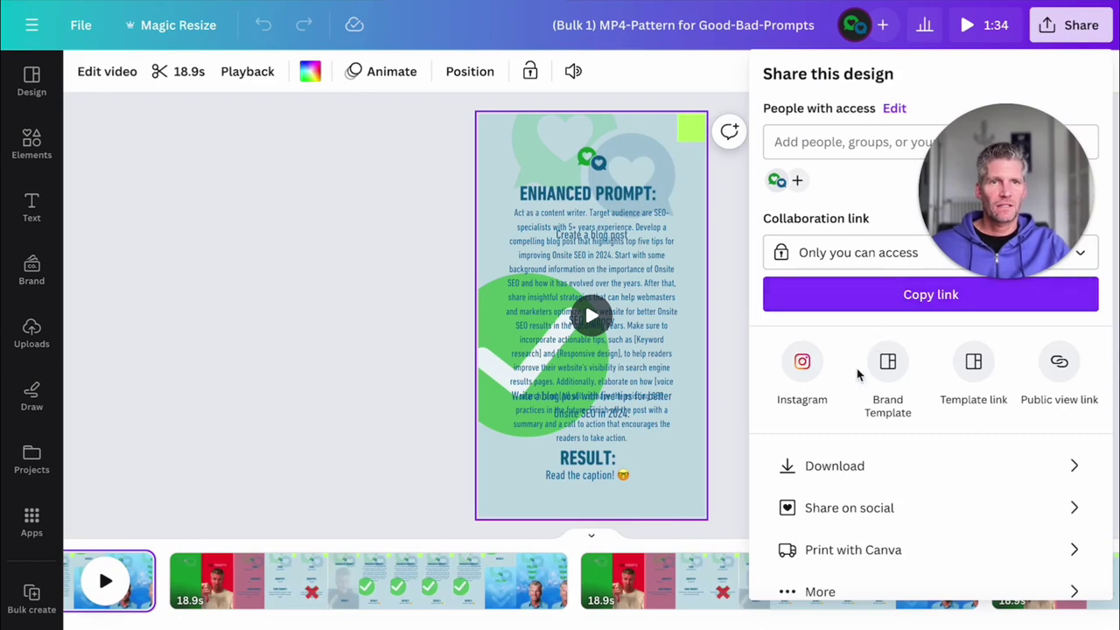
pyautogui.click(839, 471)
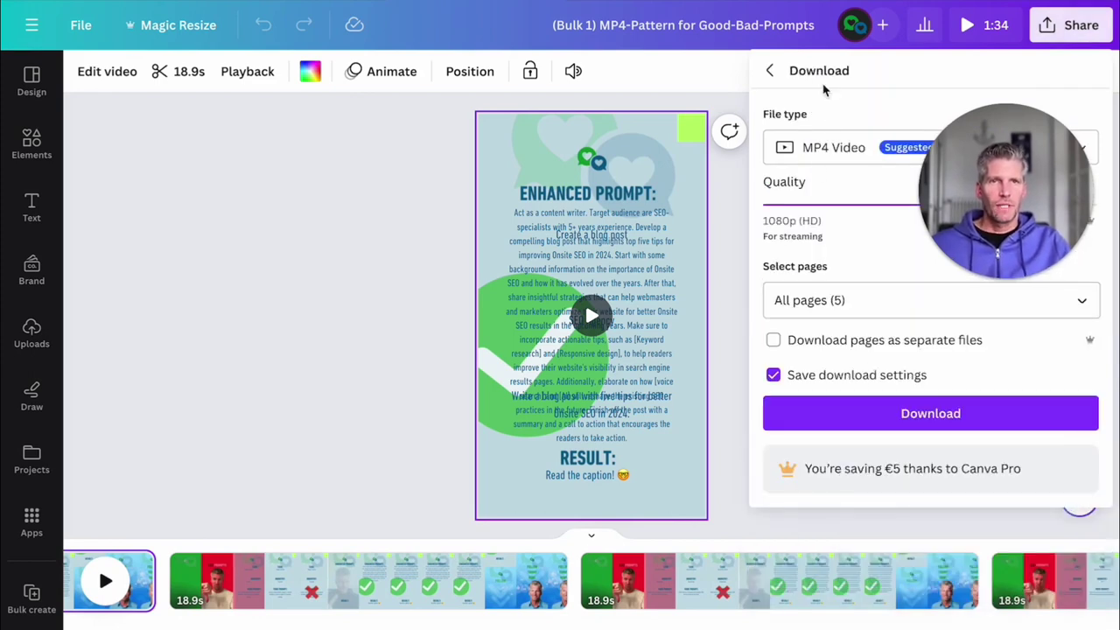